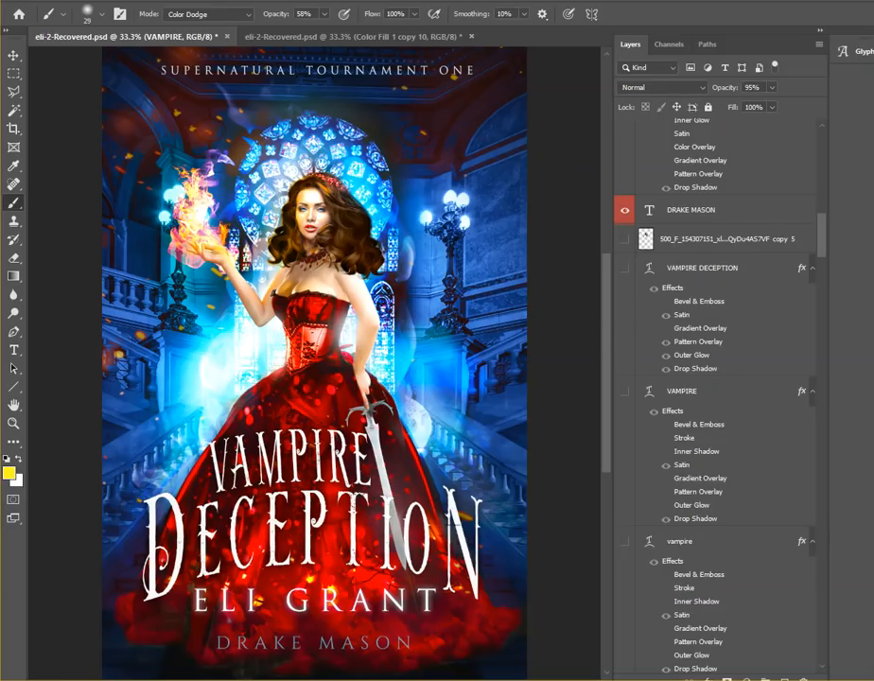
Compare the two open versions of the vampire book cover by switching between their documents
click(298, 42)
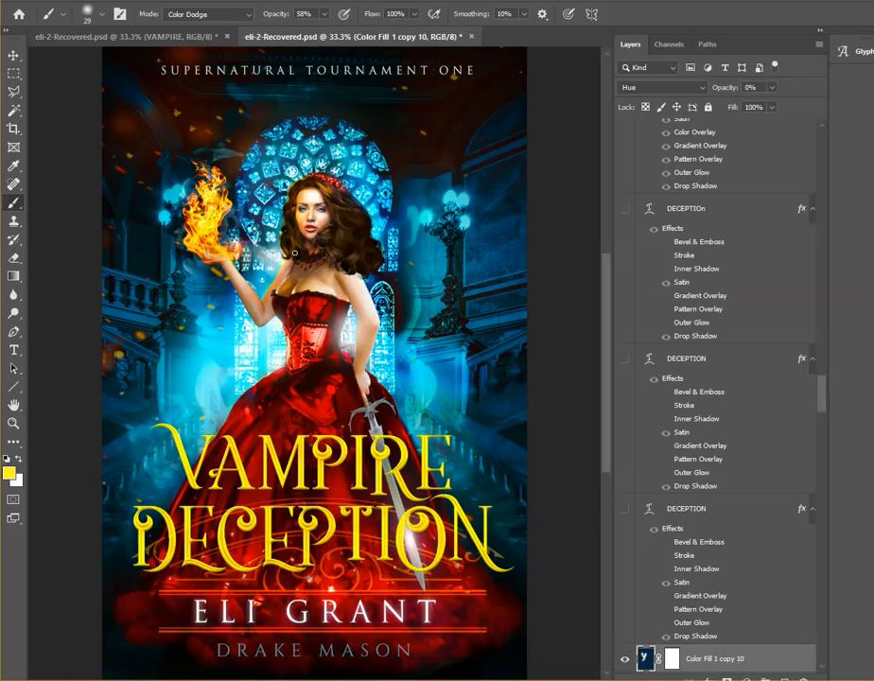
click(108, 40)
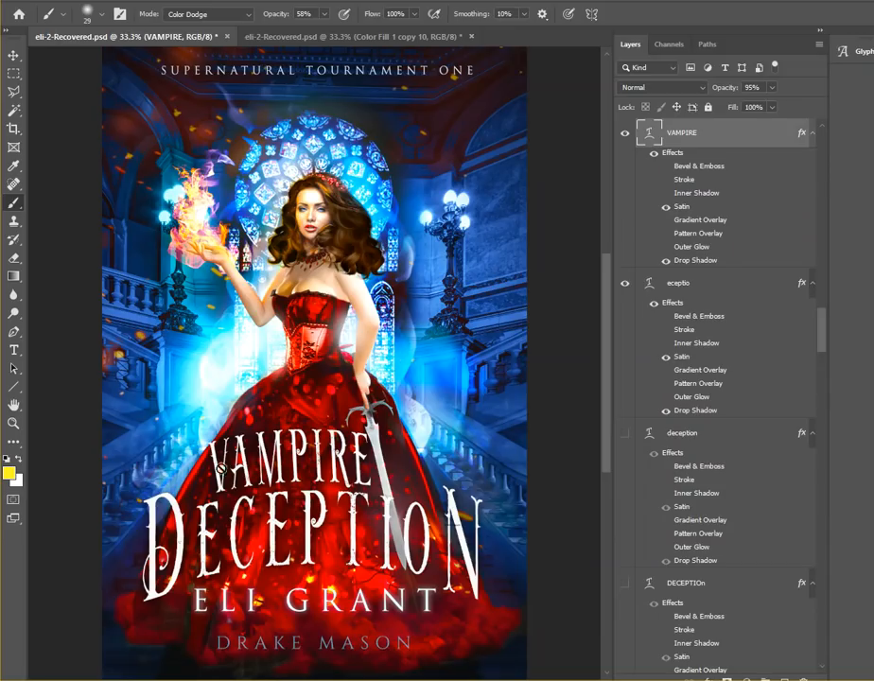
click(303, 40)
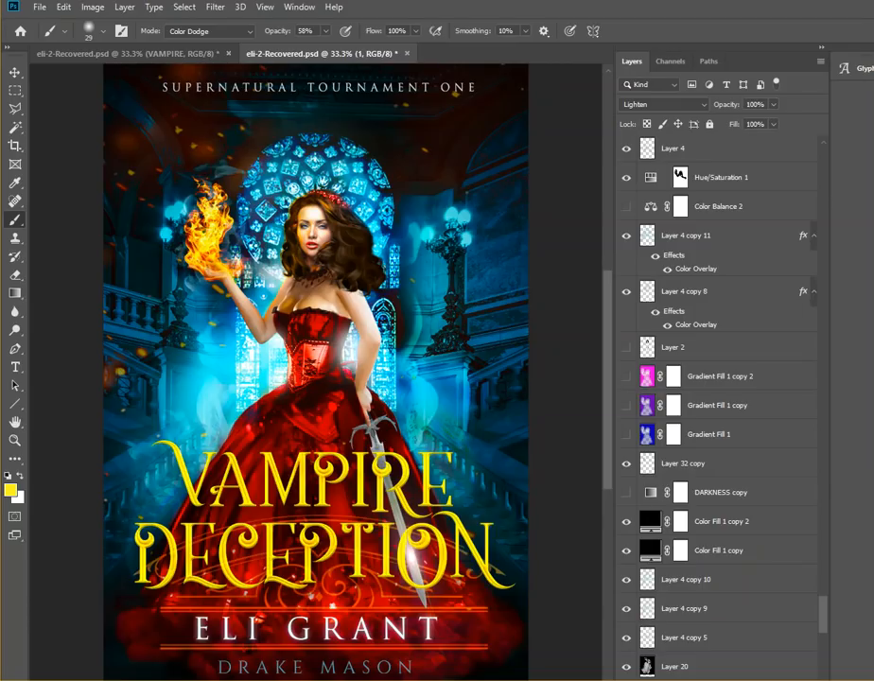
Show the blue Color Fill 1 copy 9 layer and set its opacity to 100%
scroll(696, 346, up, 10)
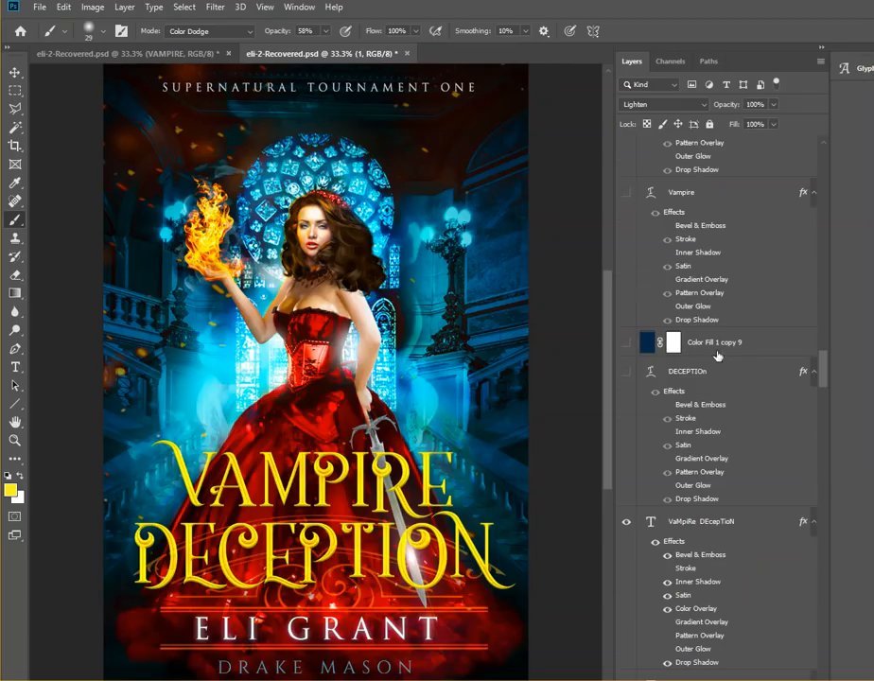
click(625, 348)
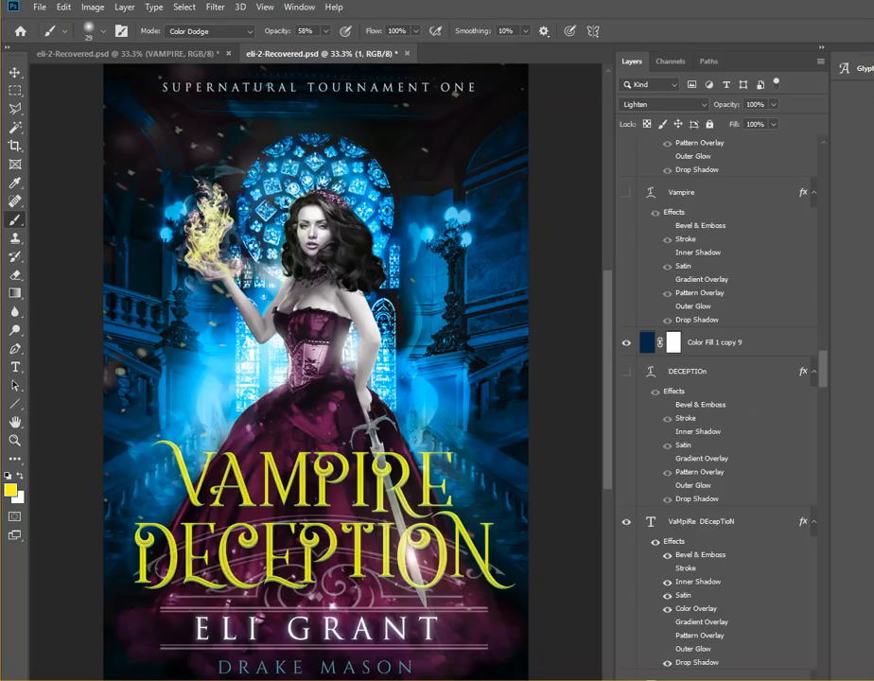
click(718, 345)
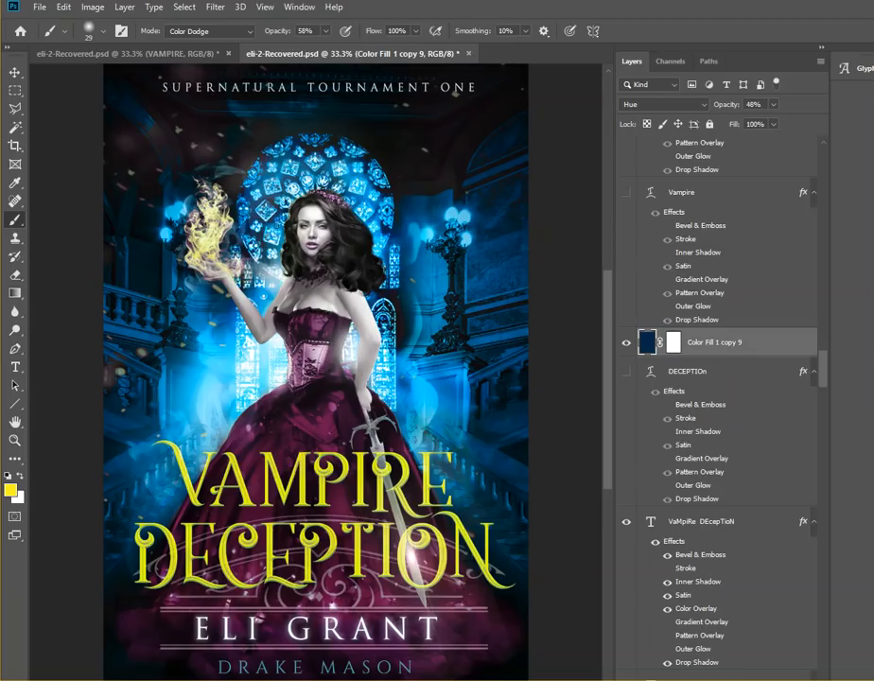
click(773, 104)
drag(790, 121, 822, 121)
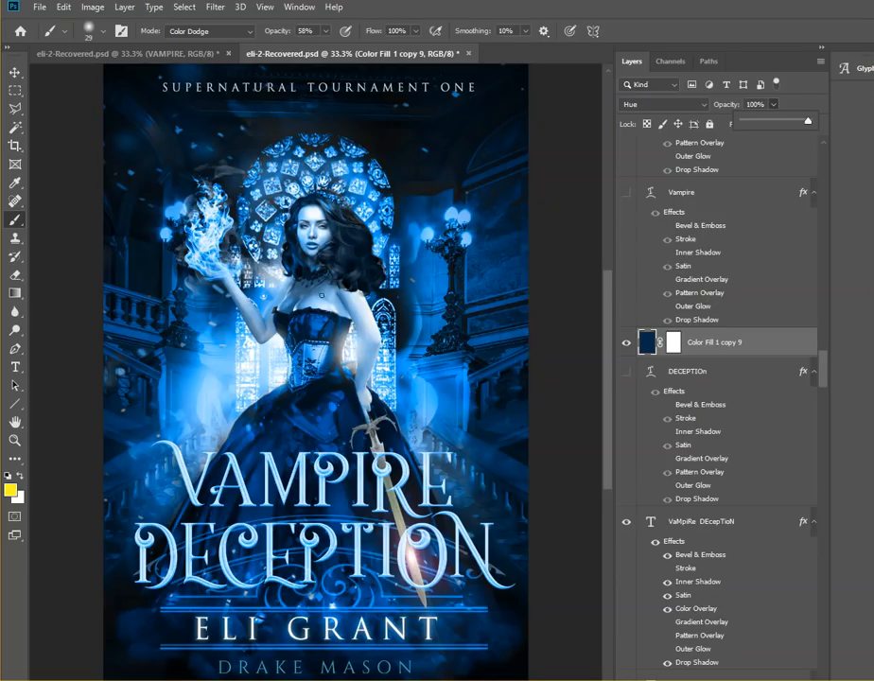
Compare the cover with and without the Color Fill 1 copy 9 tint, leaving the layer hidden
click(627, 346)
click(627, 346)
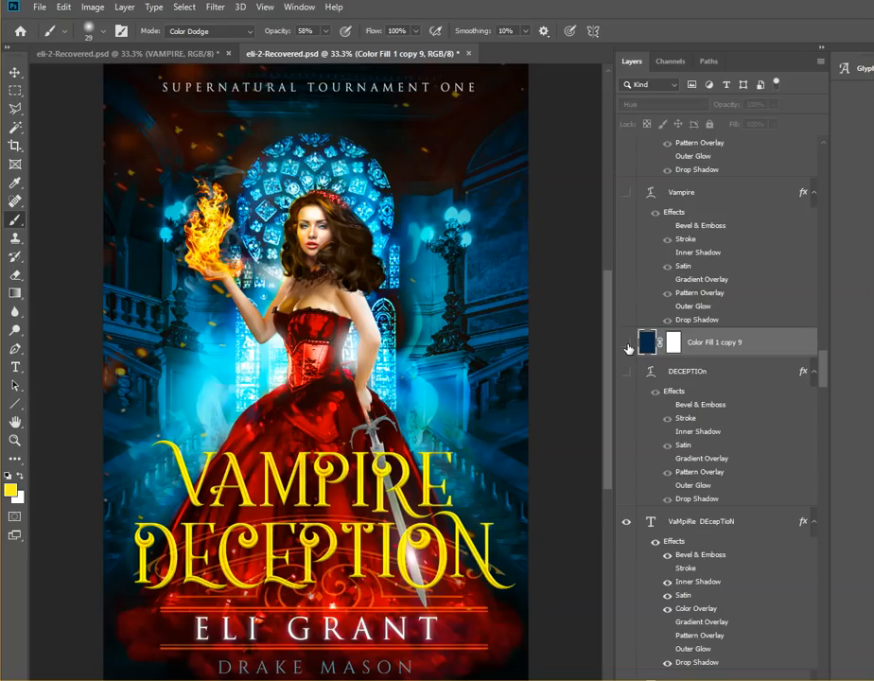
click(628, 345)
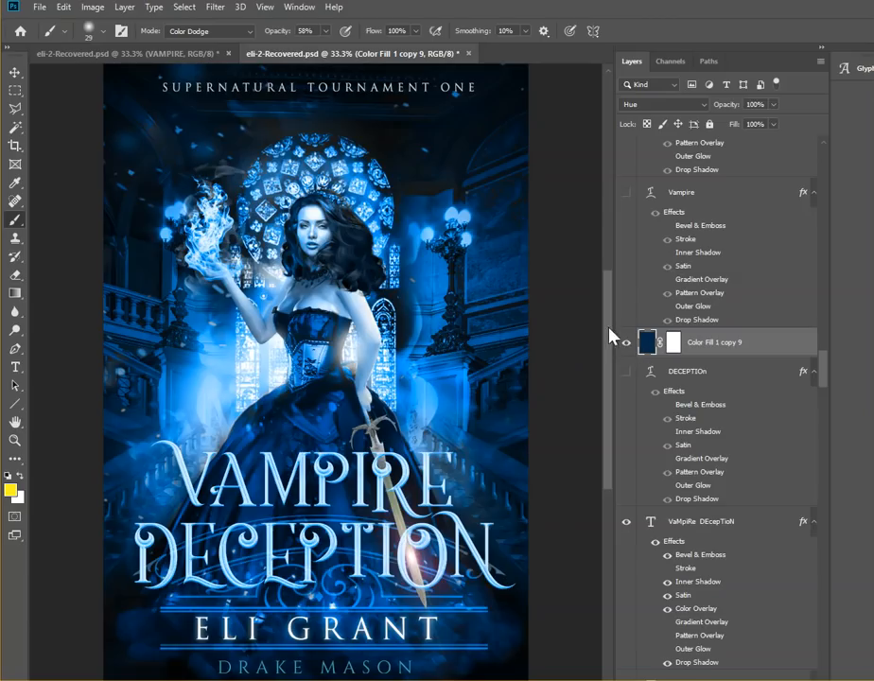
click(625, 348)
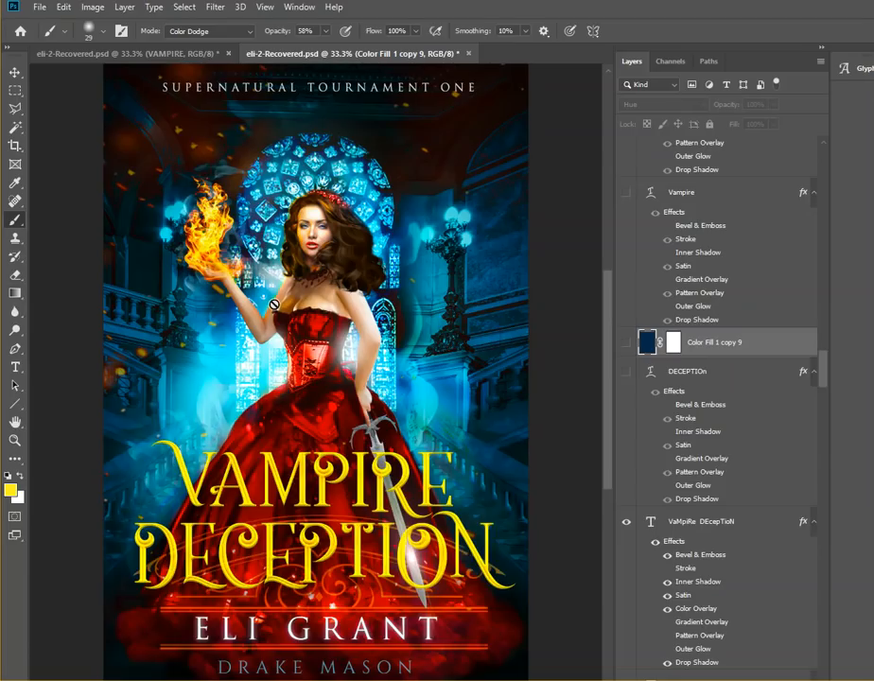
Preview Normal blending on Layer 4 copy 13 and set its blend mode to Color
click(264, 7)
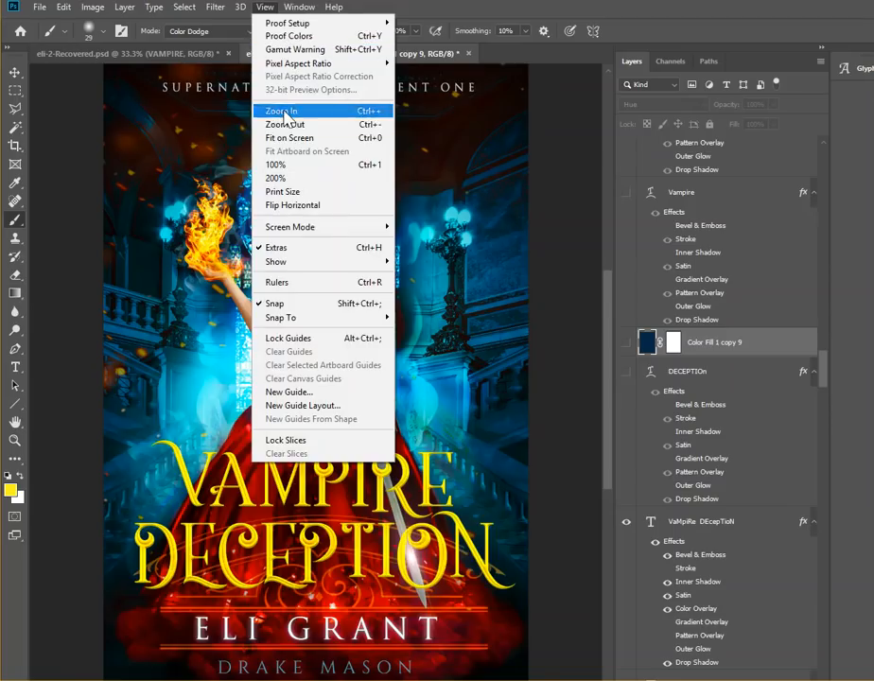
click(268, 111)
scroll(200, 114, up, 1)
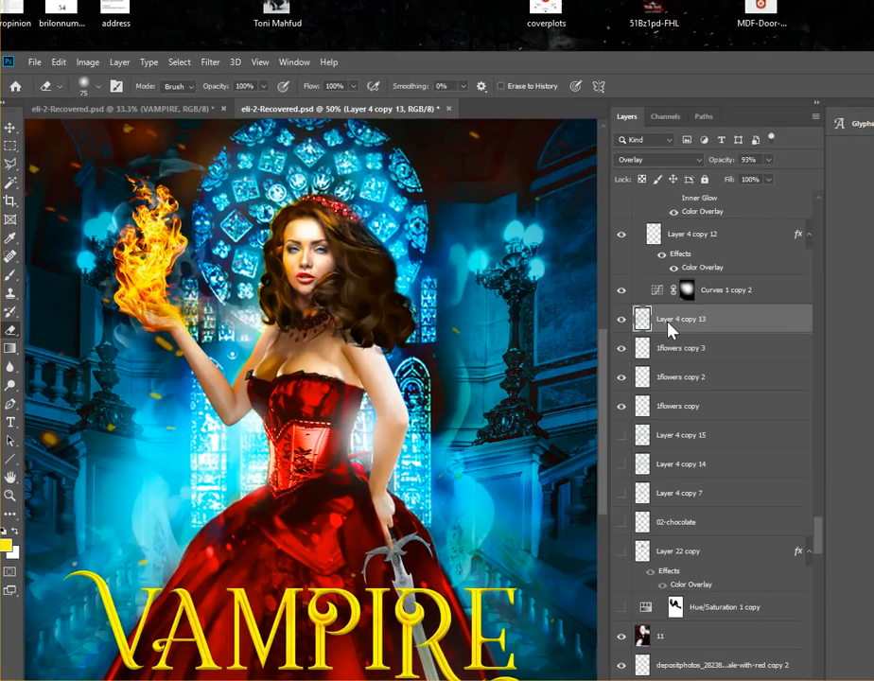
drag(493, 62, 501, 11)
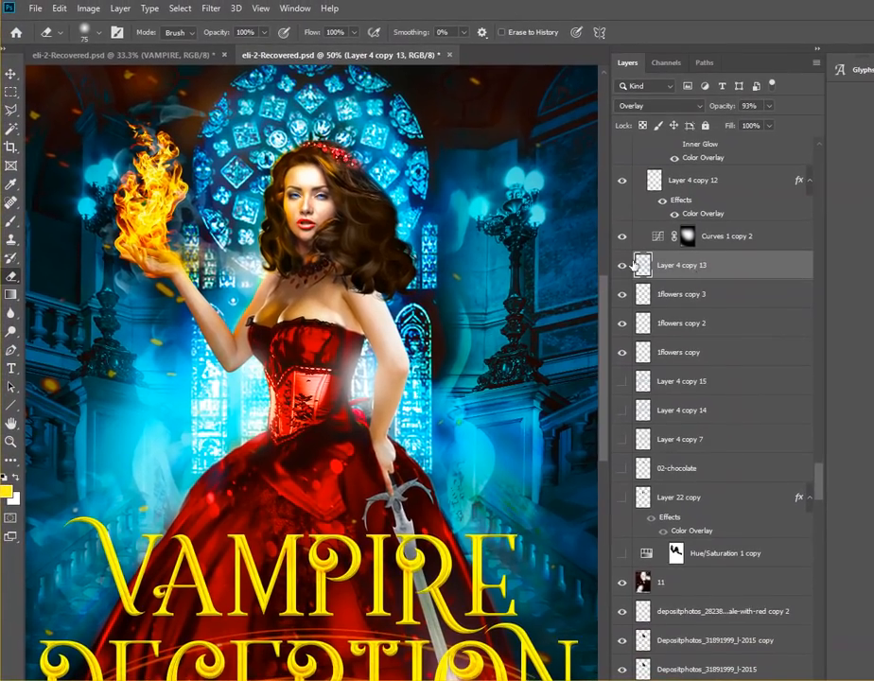
click(673, 107)
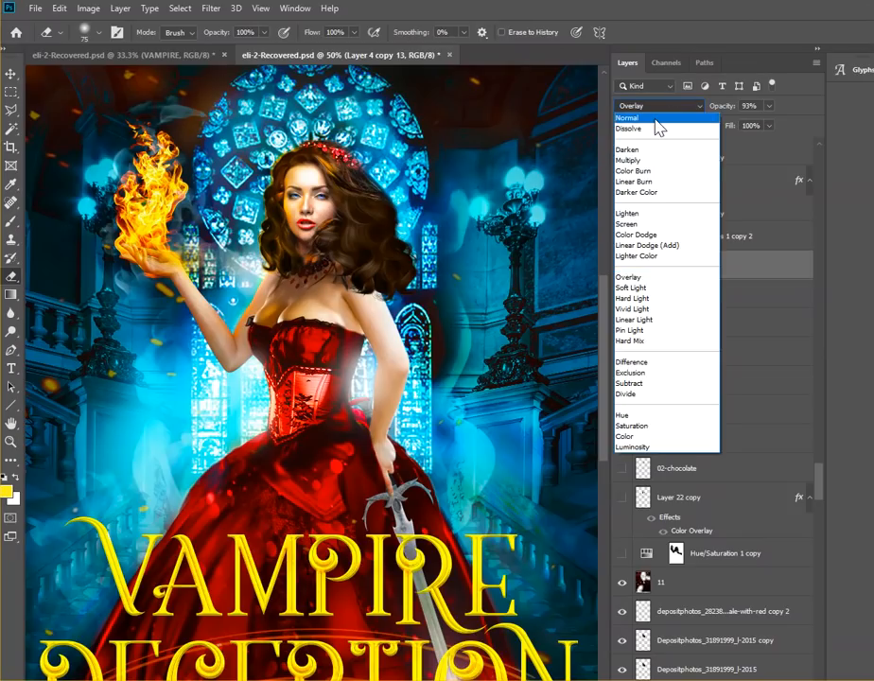
click(660, 123)
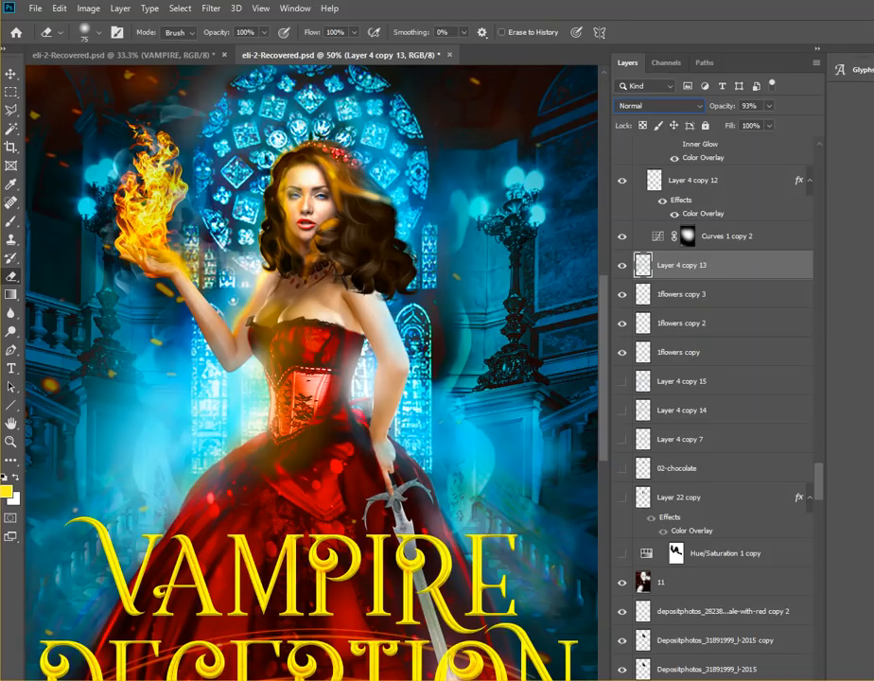
click(676, 109)
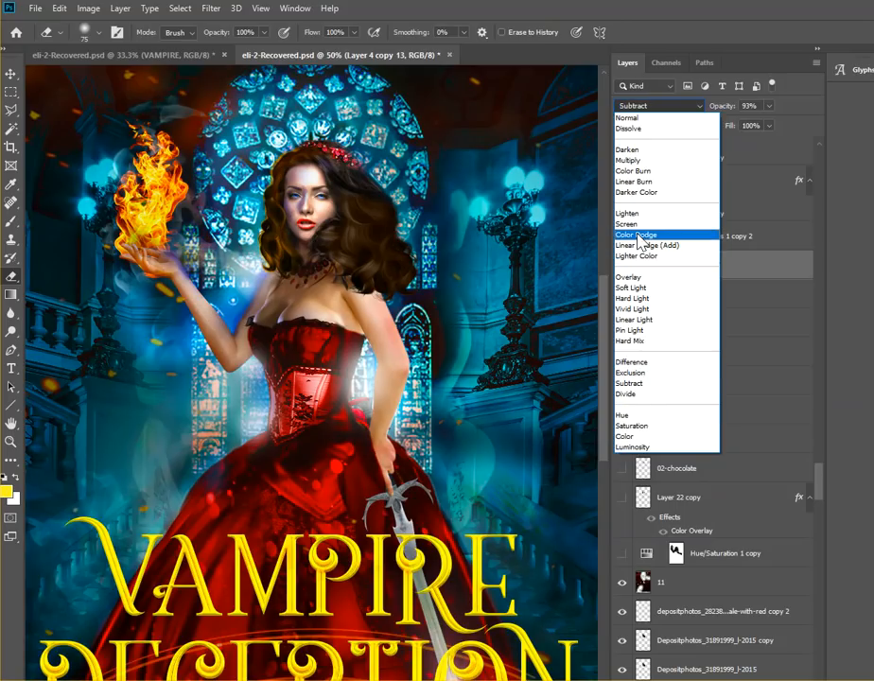
click(638, 438)
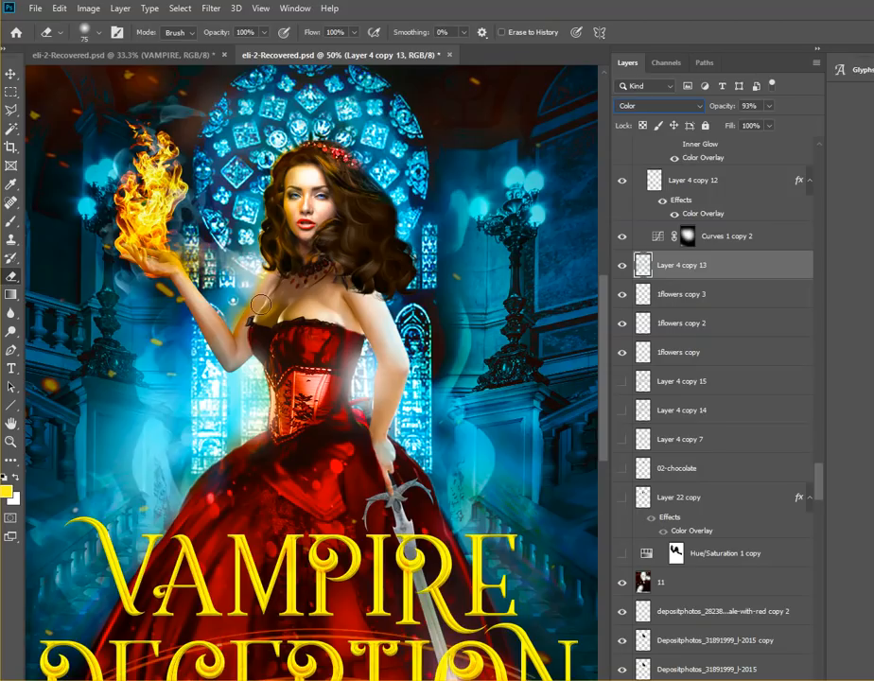
Show the Color Fill 1 copy 9 layer again and set up a soft round Eraser of 161 px
click(261, 8)
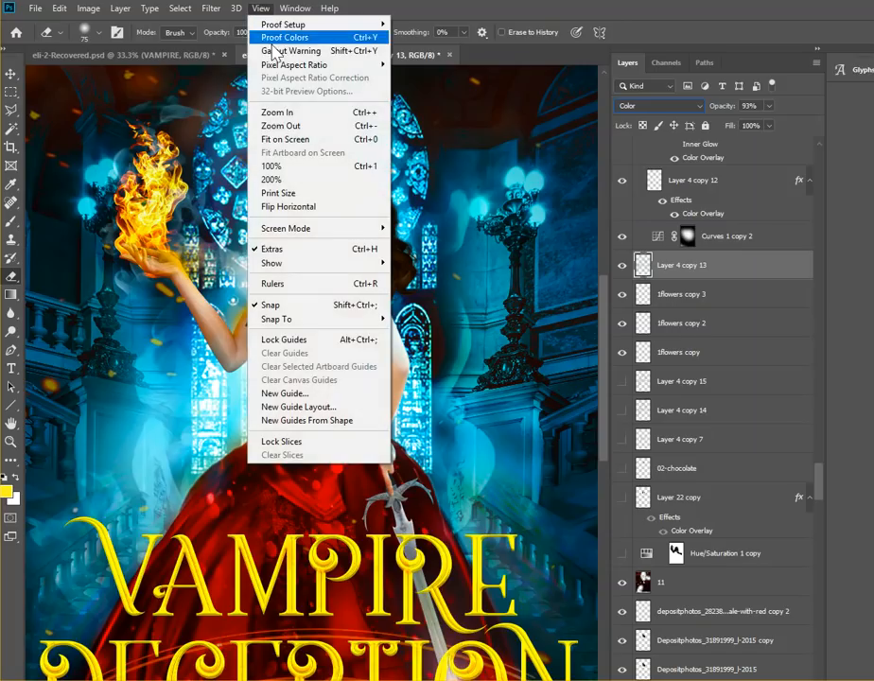
click(294, 125)
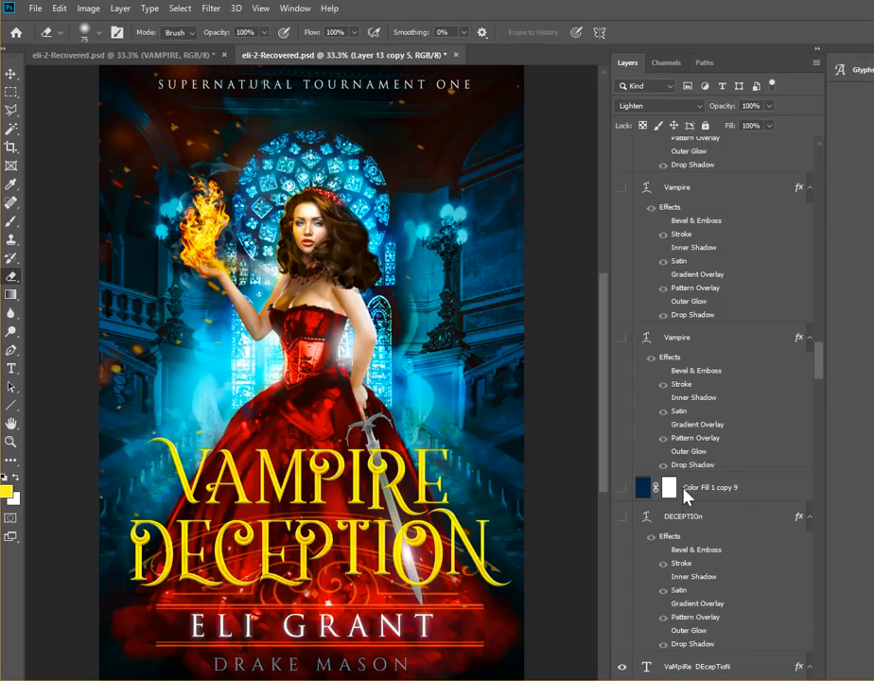
click(621, 488)
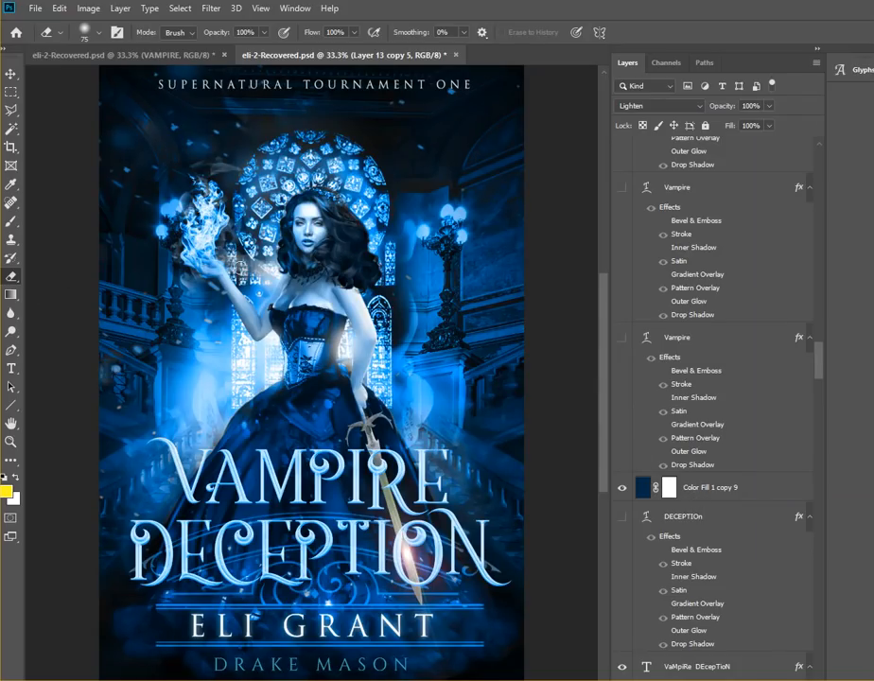
right_click(14, 281)
click(49, 277)
click(95, 36)
click(135, 76)
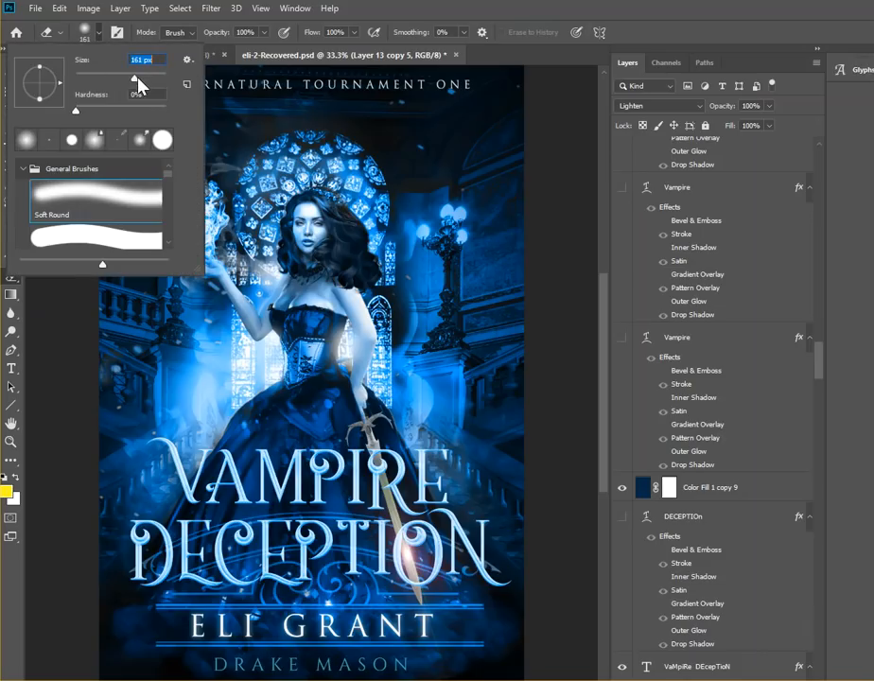
key(Return)
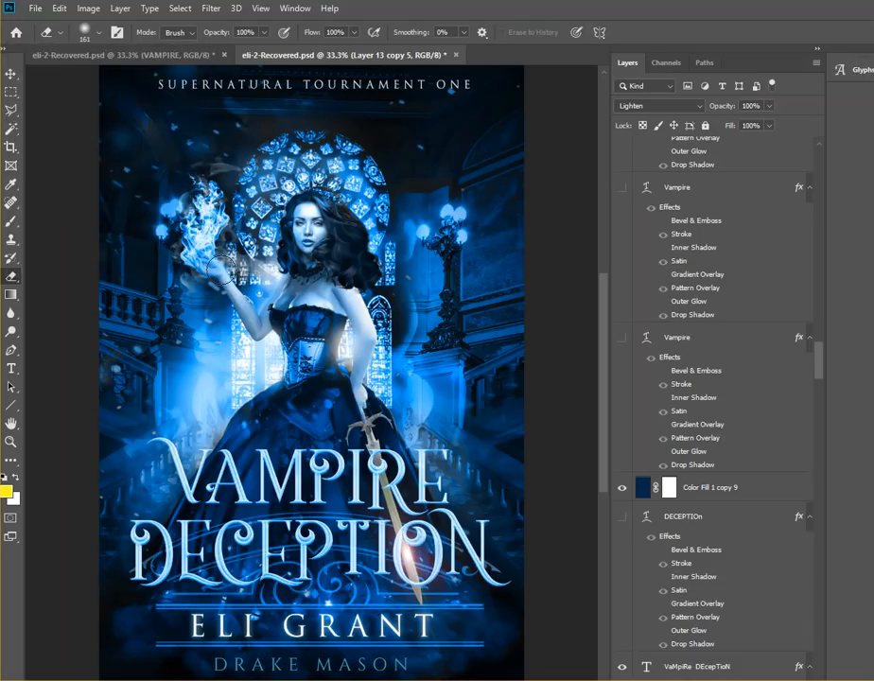
click(207, 259)
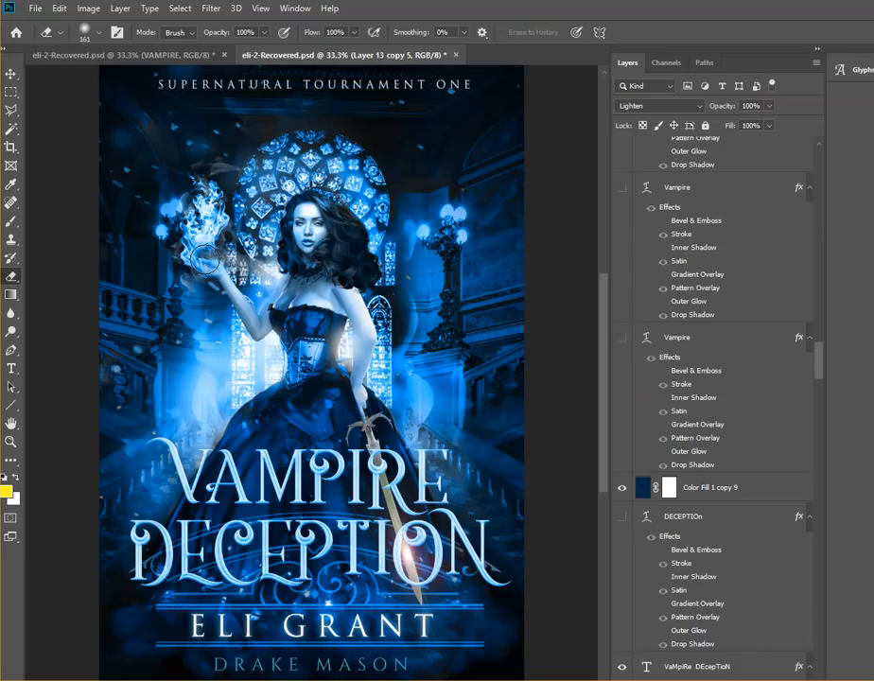
click(59, 9)
click(58, 24)
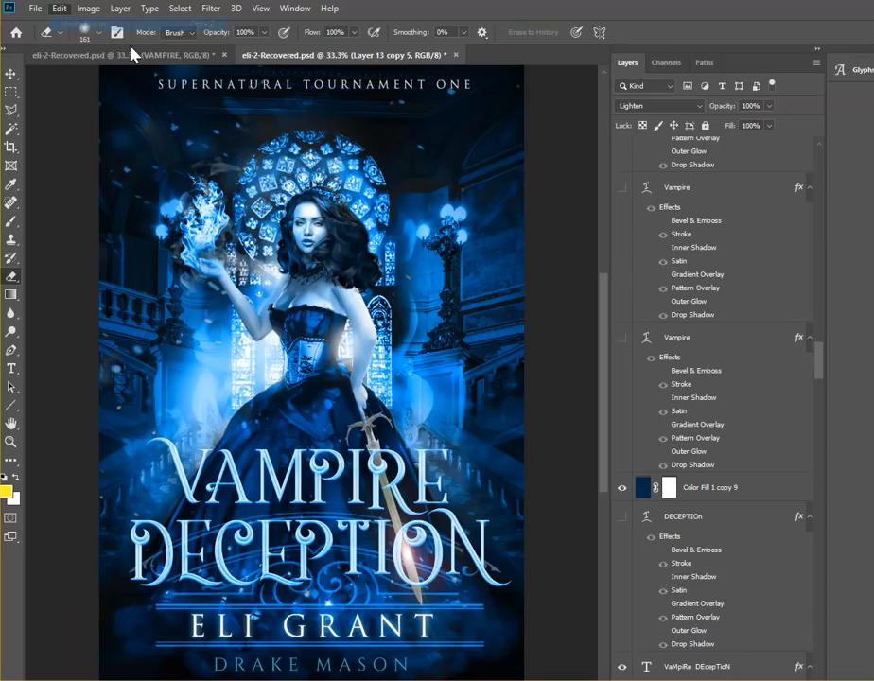
Erase Color Fill 1 copy 9 over the flame, raised arm, face and skirt edge, and move the layer below the visible title text
click(696, 492)
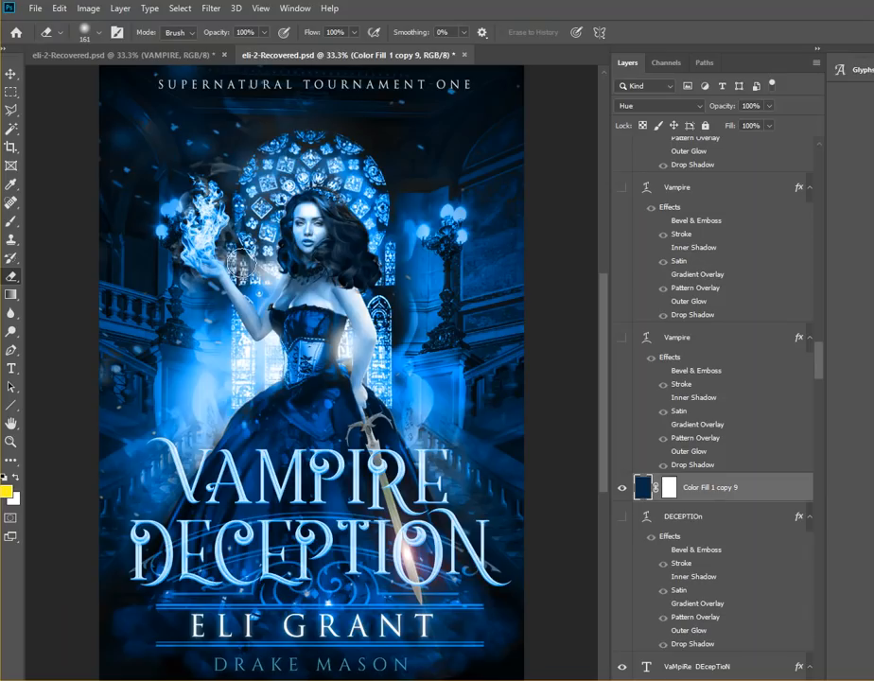
mouse_move(207, 268)
mouse_down()
mouse_move(207, 194)
mouse_move(203, 258)
mouse_move(241, 312)
mouse_move(260, 304)
mouse_move(300, 257)
mouse_move(310, 218)
mouse_move(302, 212)
mouse_up()
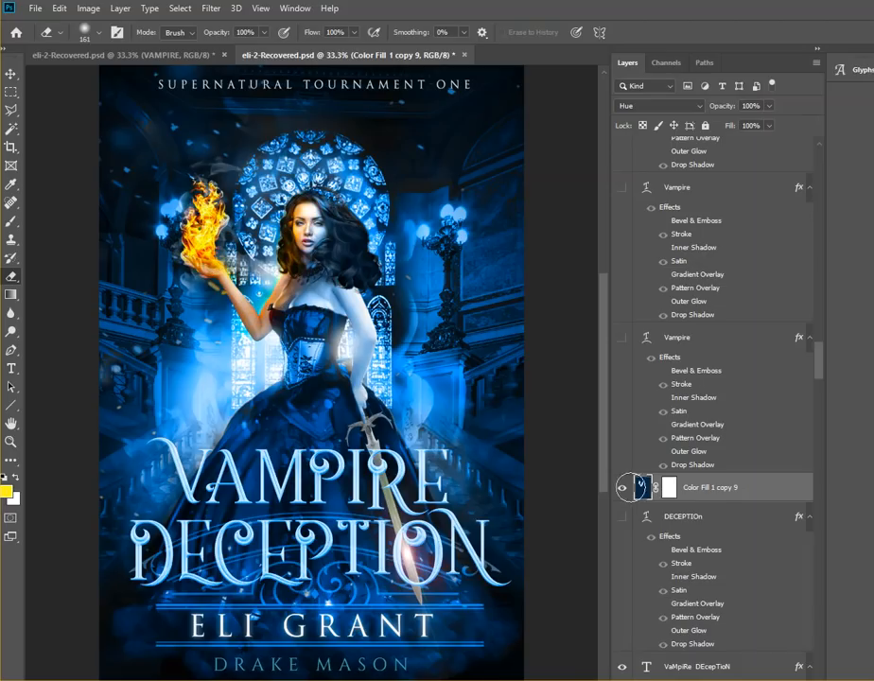
click(622, 490)
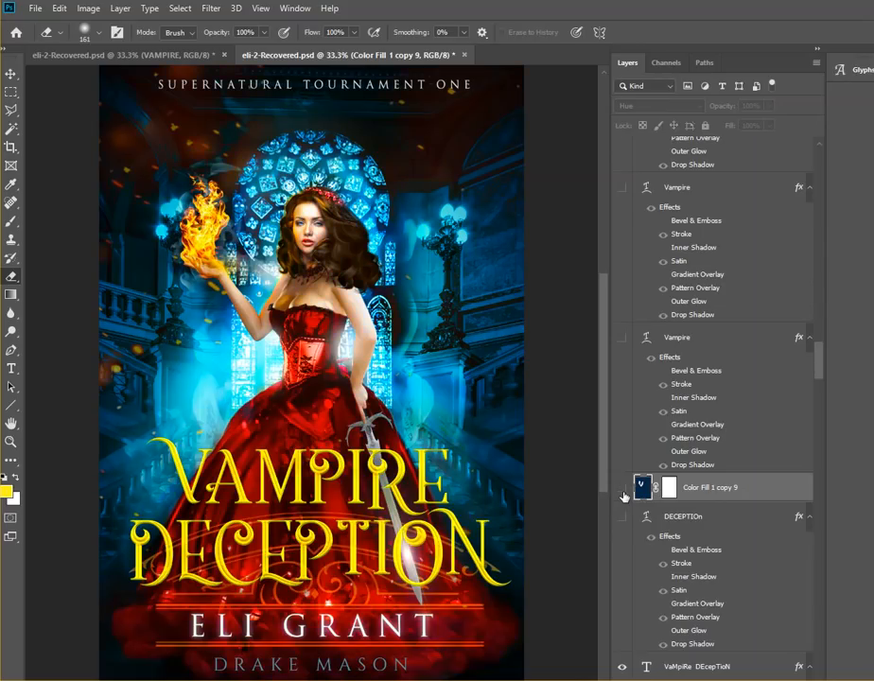
click(622, 490)
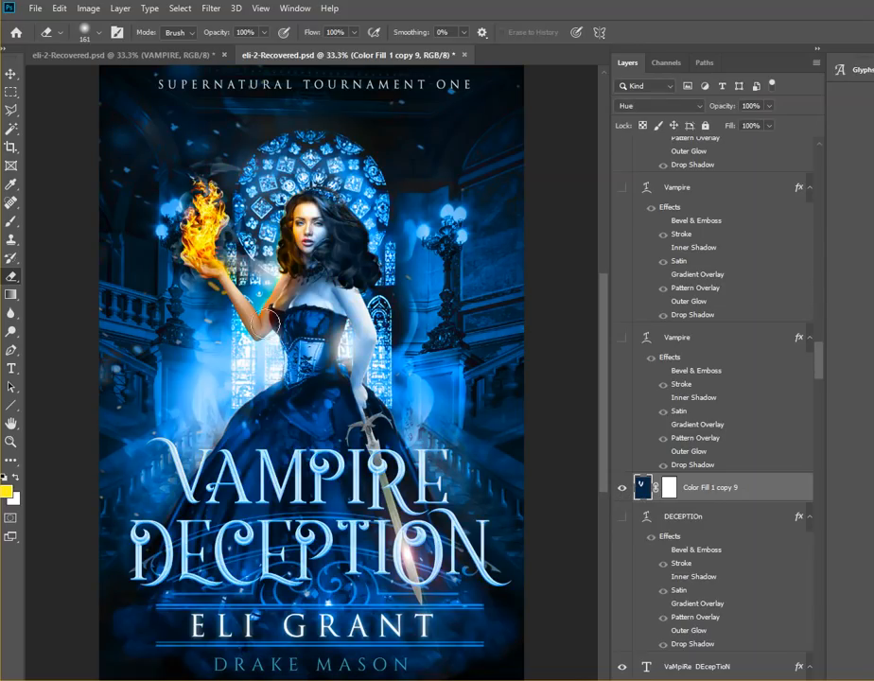
mouse_move(275, 362)
mouse_down()
mouse_move(154, 509)
mouse_move(186, 494)
mouse_move(159, 518)
mouse_up()
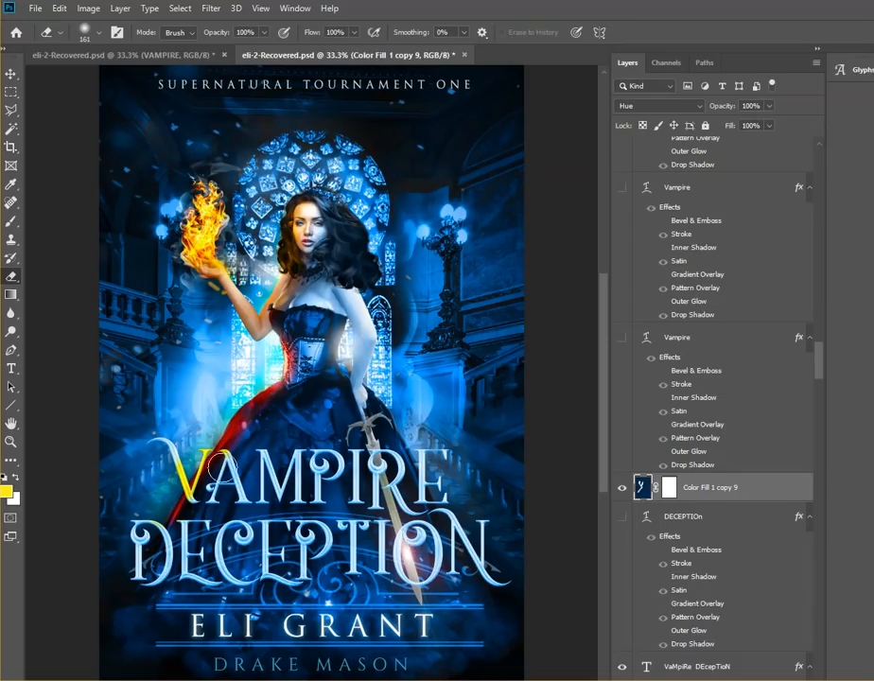
mouse_move(695, 488)
mouse_down()
mouse_move(709, 679)
mouse_move(703, 547)
mouse_move(713, 491)
mouse_up()
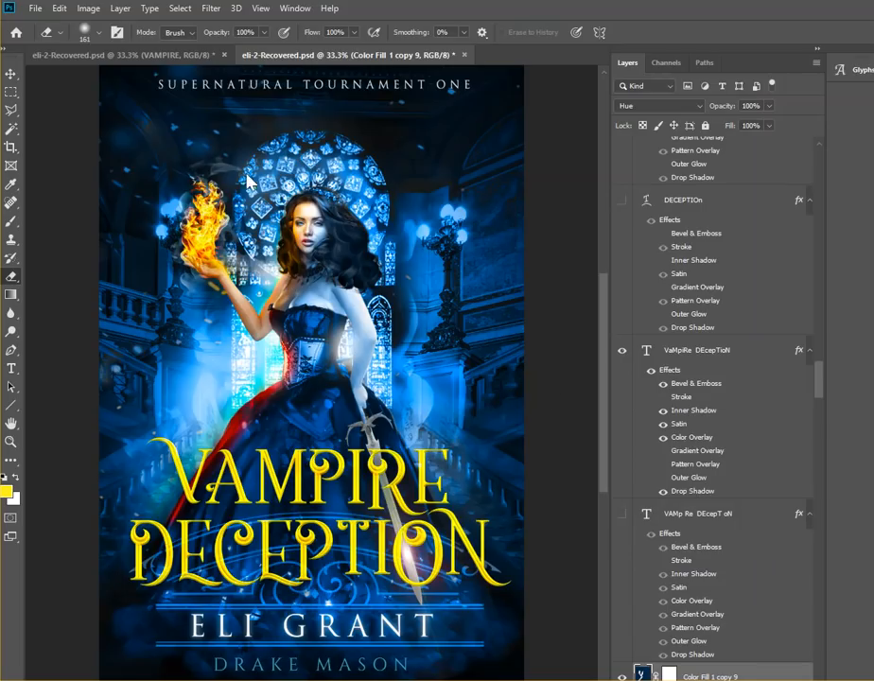
Soften the blue fill over the body and skirt with a 322 px Eraser at 52% opacity, and set the fill layer's opacity to 76%
click(98, 32)
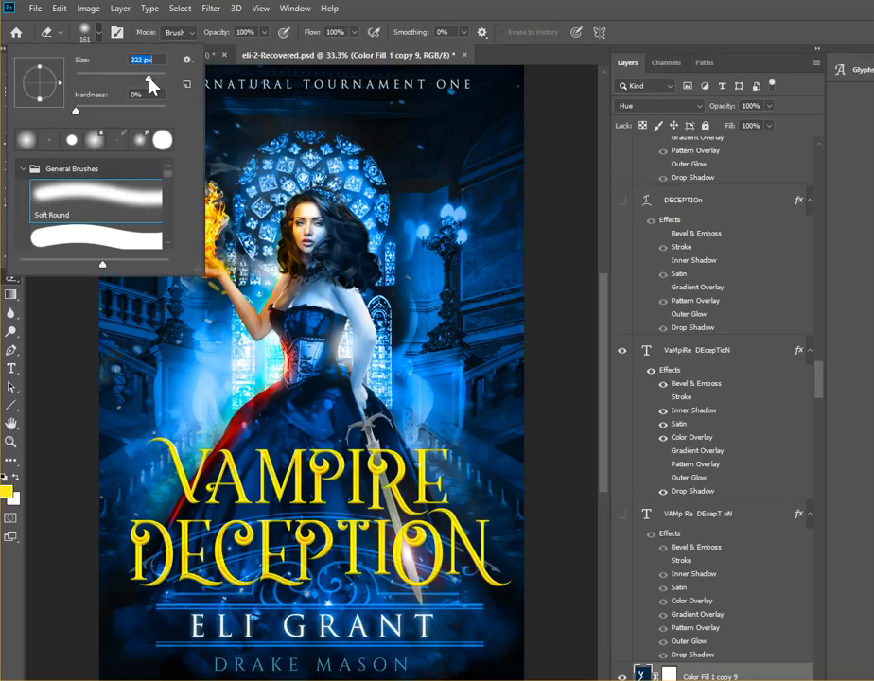
click(266, 33)
click(266, 33)
click(234, 48)
mouse_move(310, 243)
mouse_down()
mouse_move(320, 215)
mouse_move(288, 329)
mouse_move(282, 387)
mouse_up()
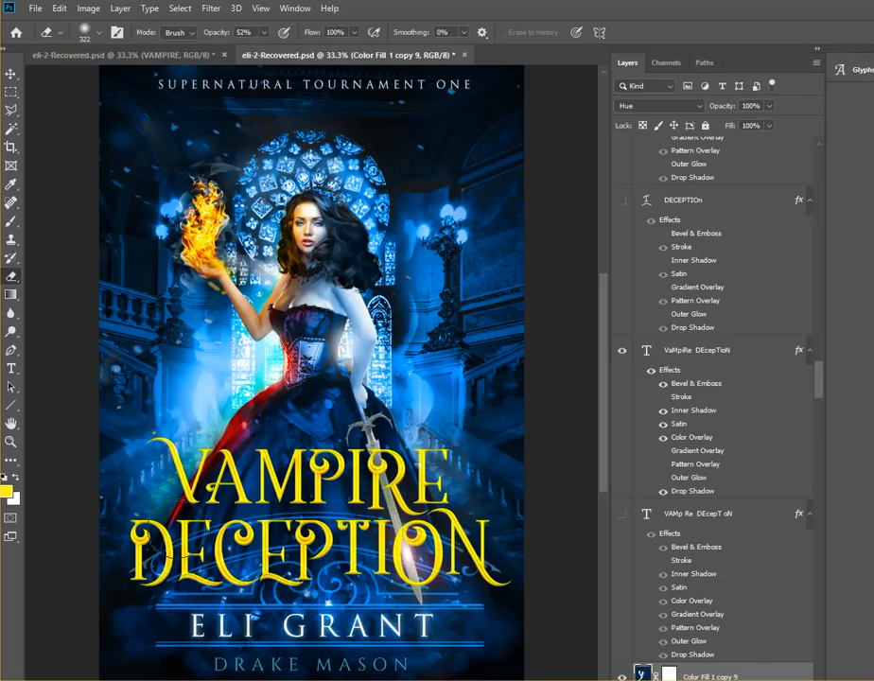
mouse_move(162, 581)
mouse_down()
mouse_move(132, 612)
mouse_move(123, 607)
mouse_up()
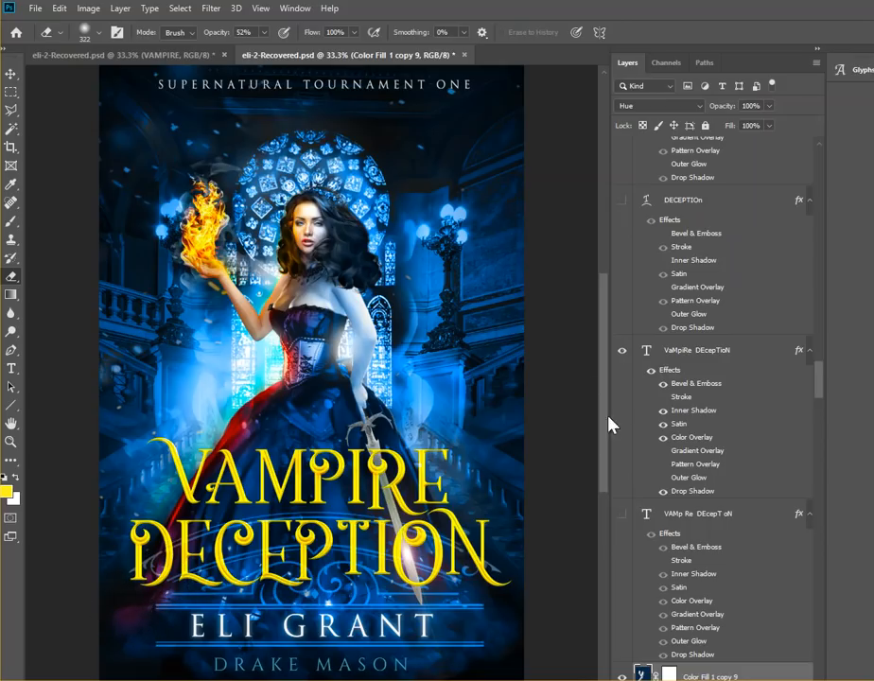
scroll(728, 492, down, 2)
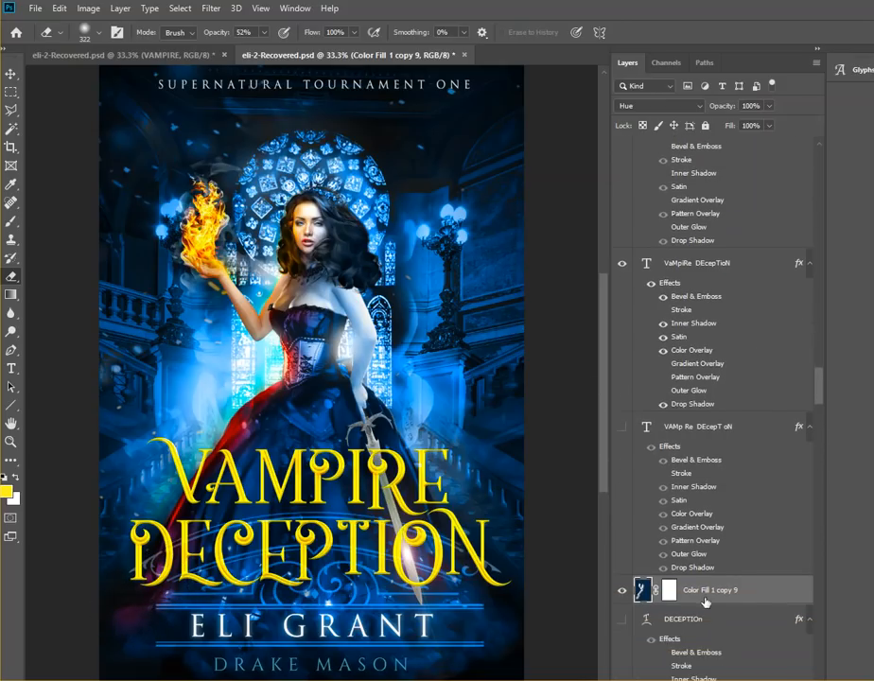
drag(770, 107, 702, 135)
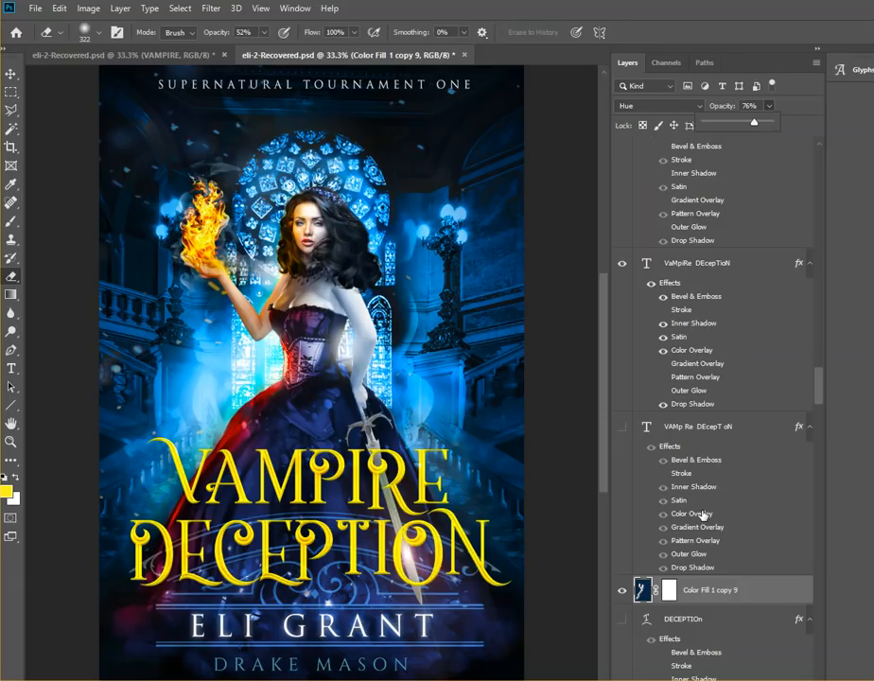
Compare the cover with and without the Color Fill 1 copy 9 layer and leave the layer visible
click(622, 593)
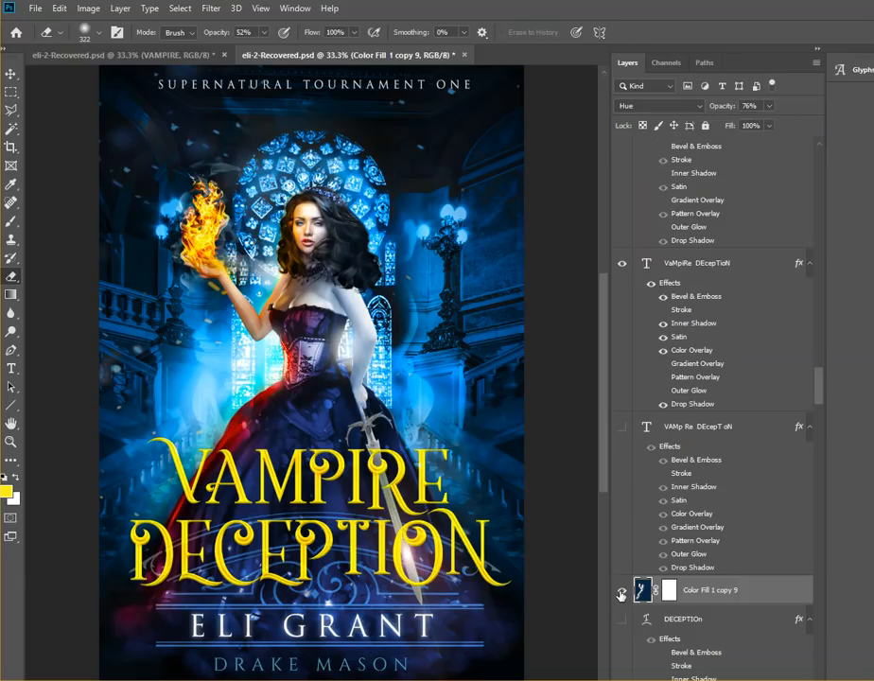
click(621, 593)
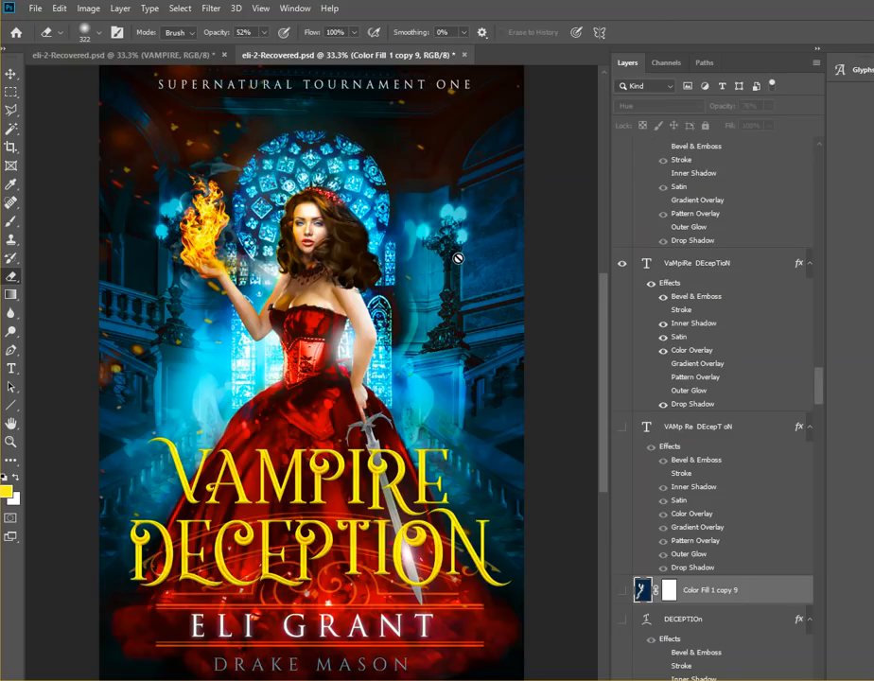
click(621, 594)
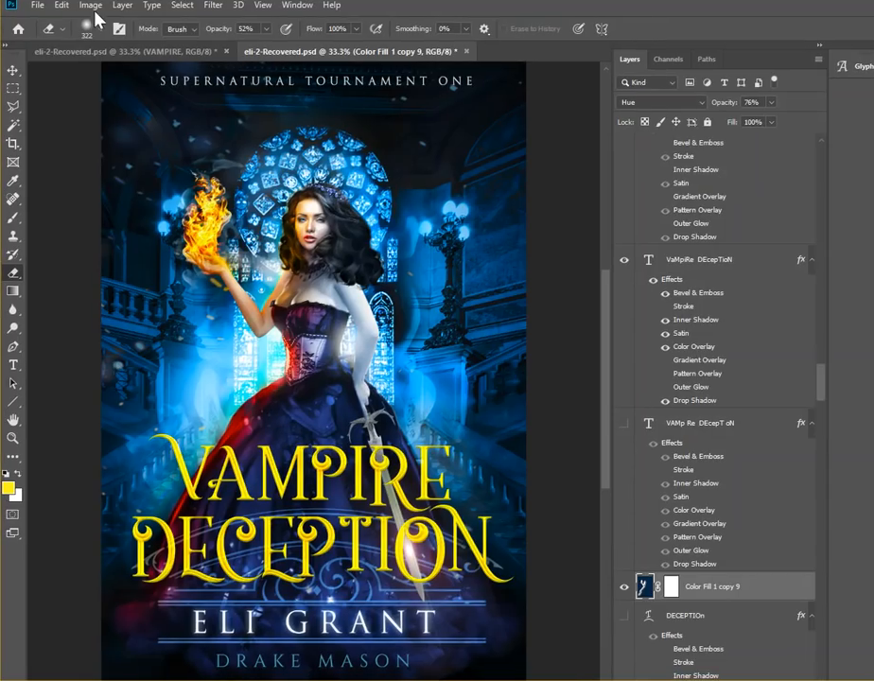
Add a linear violet-to-orange gradient fill layer at 90° and 100% scale above Color Fill 1 copy 9, blended in Color mode
click(122, 7)
mouse_move(149, 180)
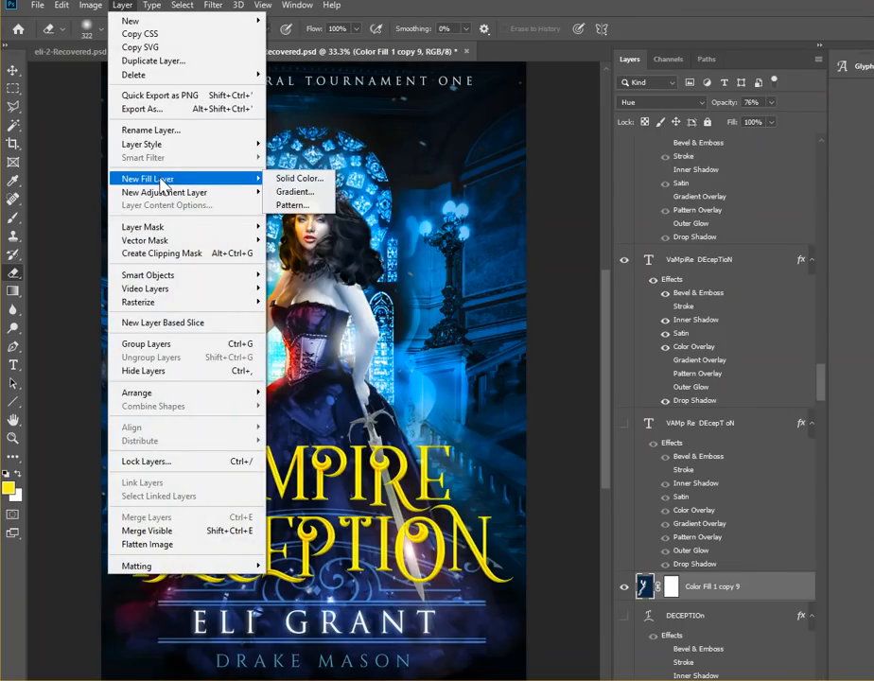
click(282, 192)
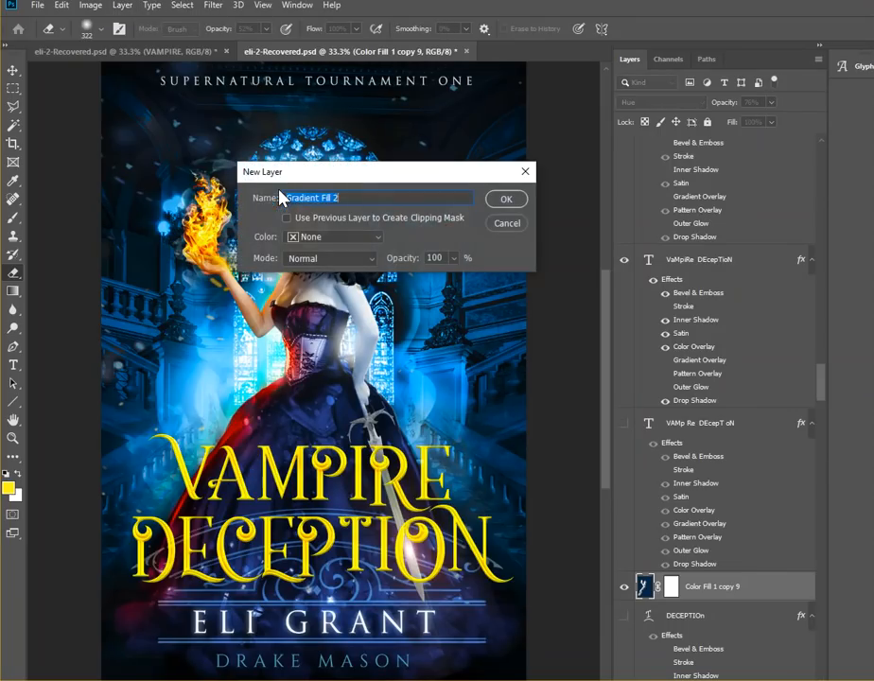
click(504, 201)
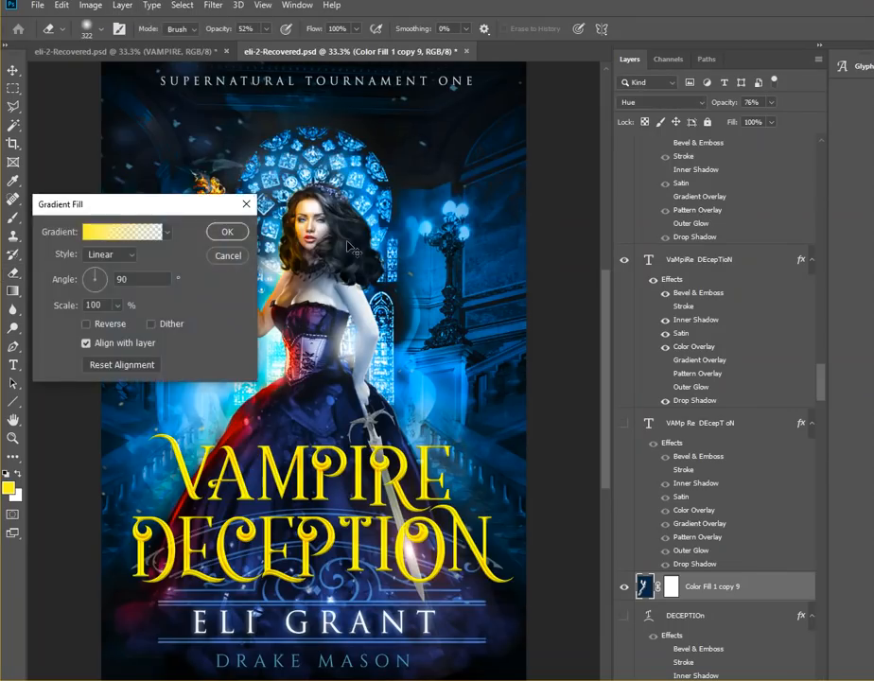
click(139, 242)
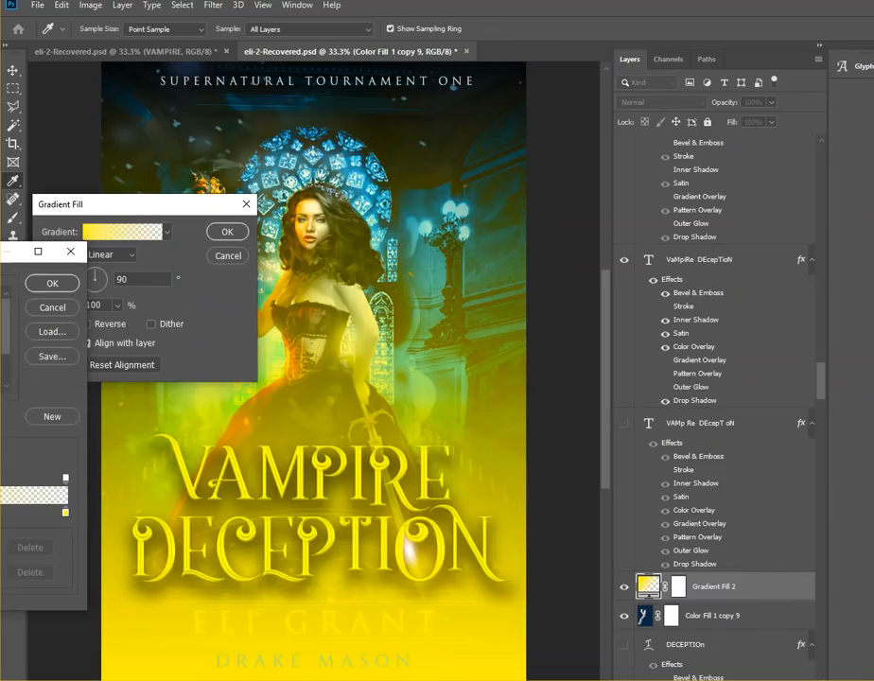
click(6, 308)
click(45, 288)
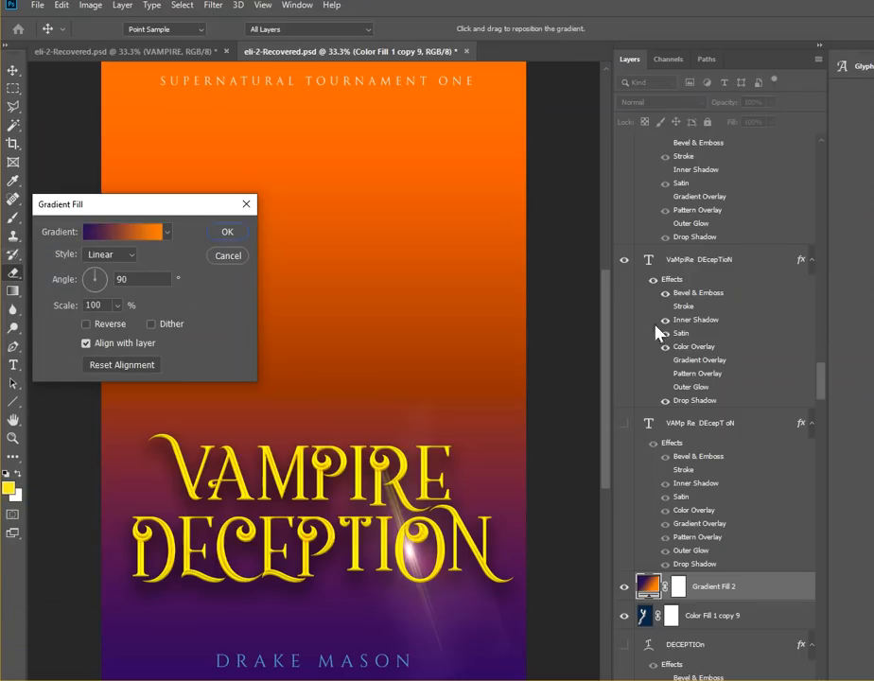
key(Return)
click(683, 102)
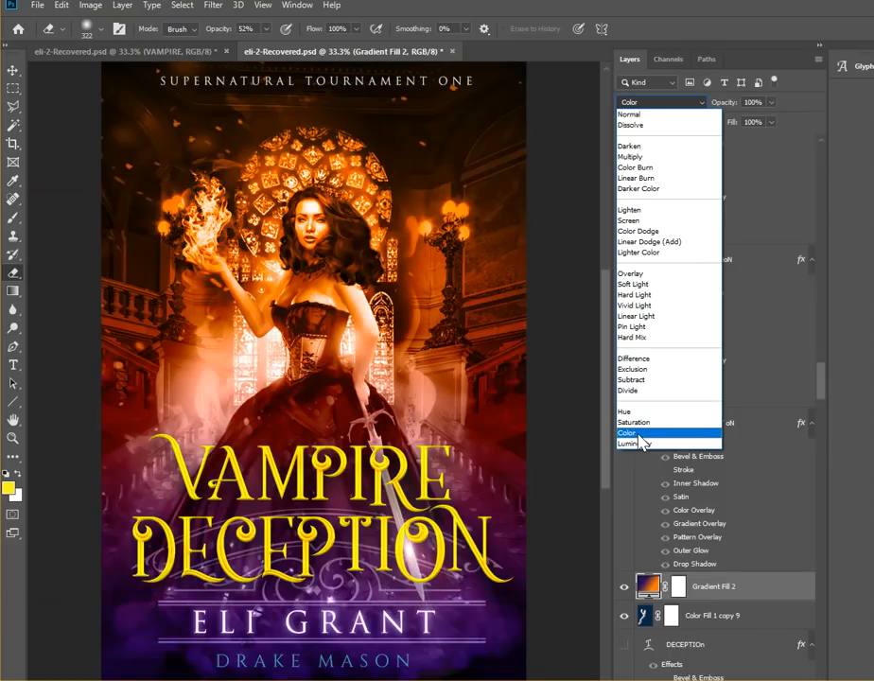
click(641, 435)
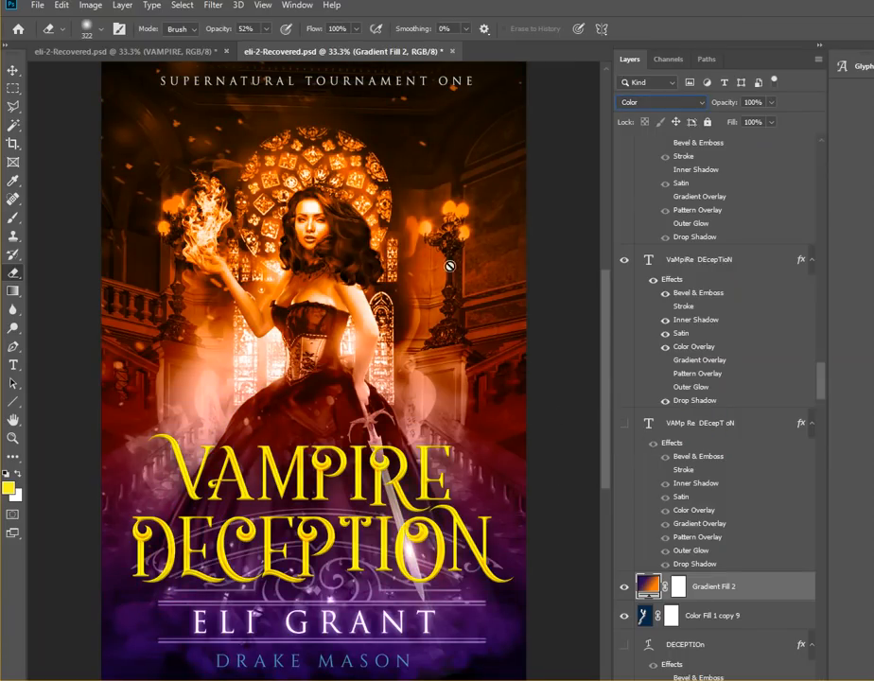
Place the gradient fill layer between the hidden Vampire and DECEPTIOn text layers at 42% opacity, and compare the cover with and without it
scroll(705, 492, down, 3)
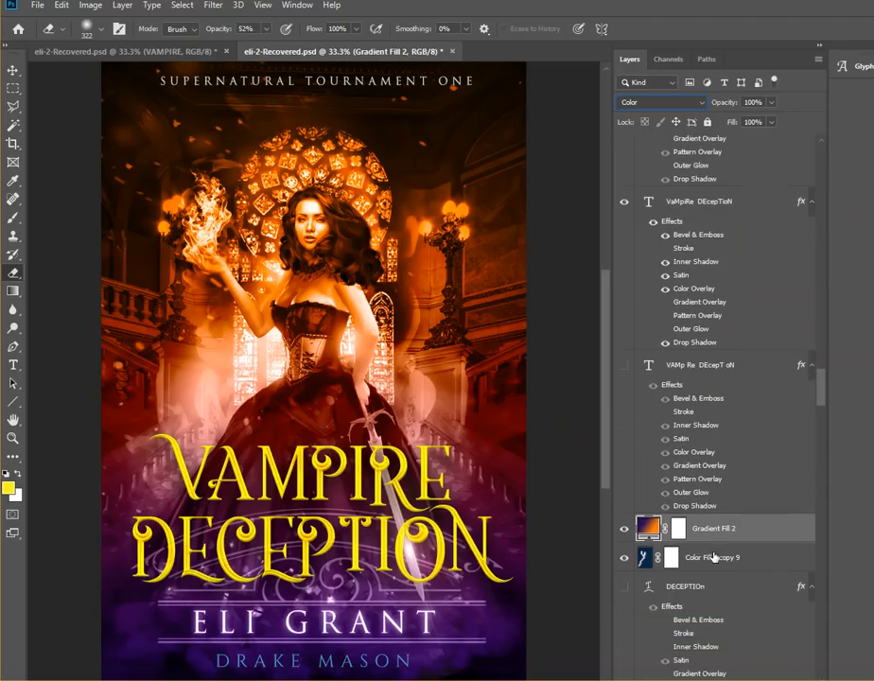
drag(705, 500, 698, 549)
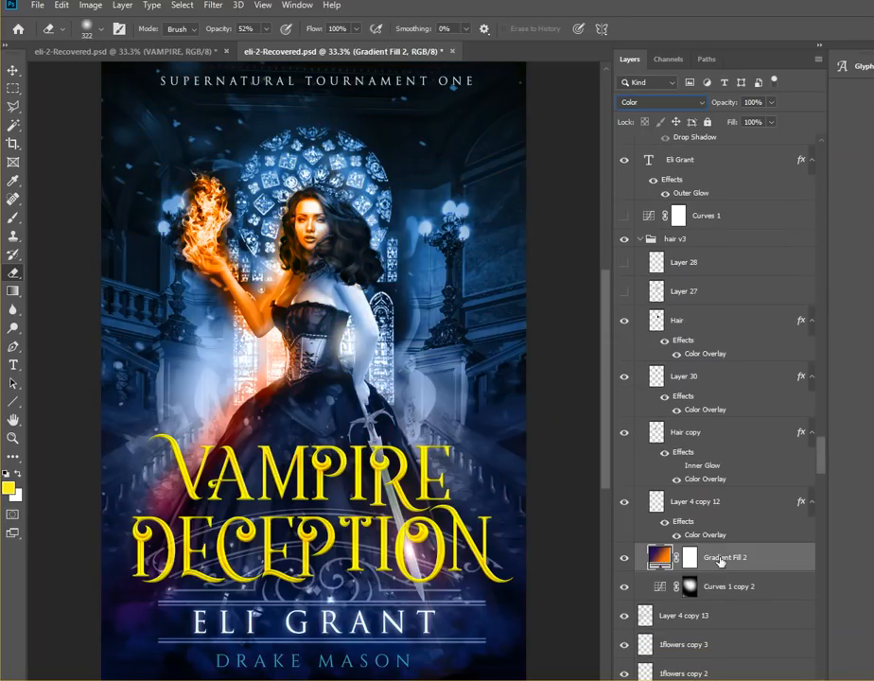
scroll(726, 556, down, 5)
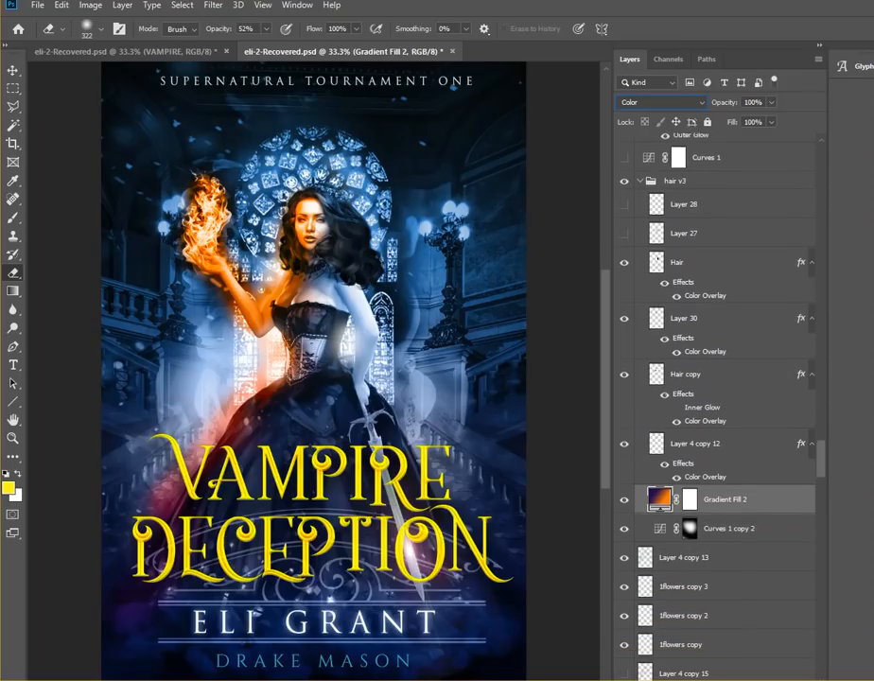
scroll(719, 407, down, 8)
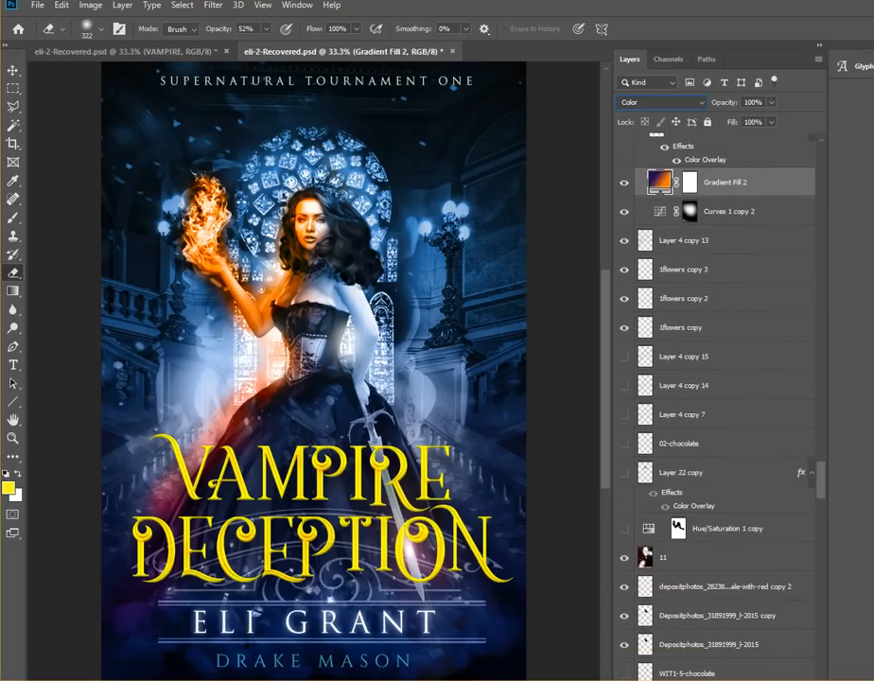
drag(716, 673, 716, 660)
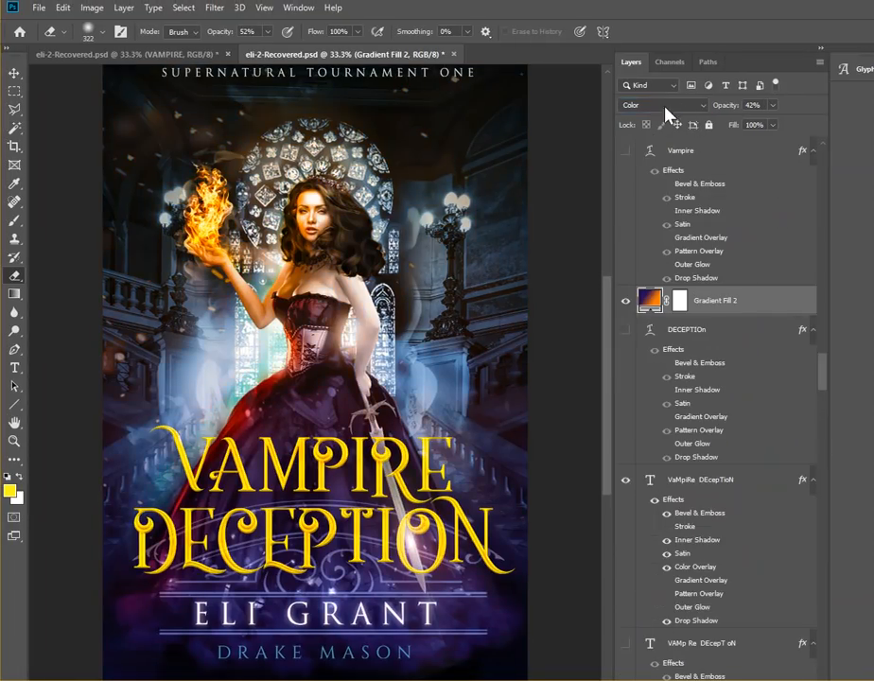
click(624, 310)
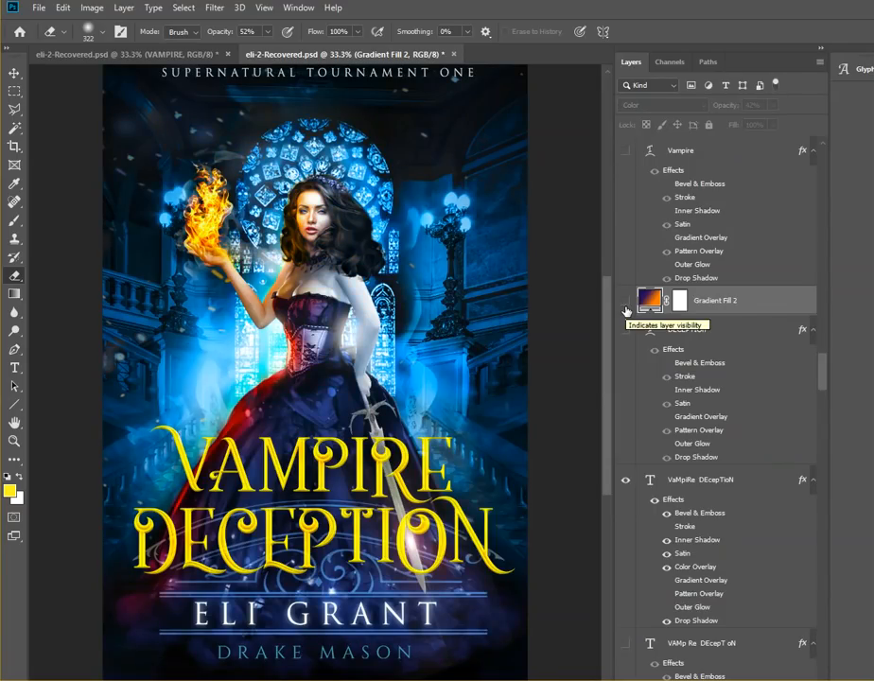
click(625, 304)
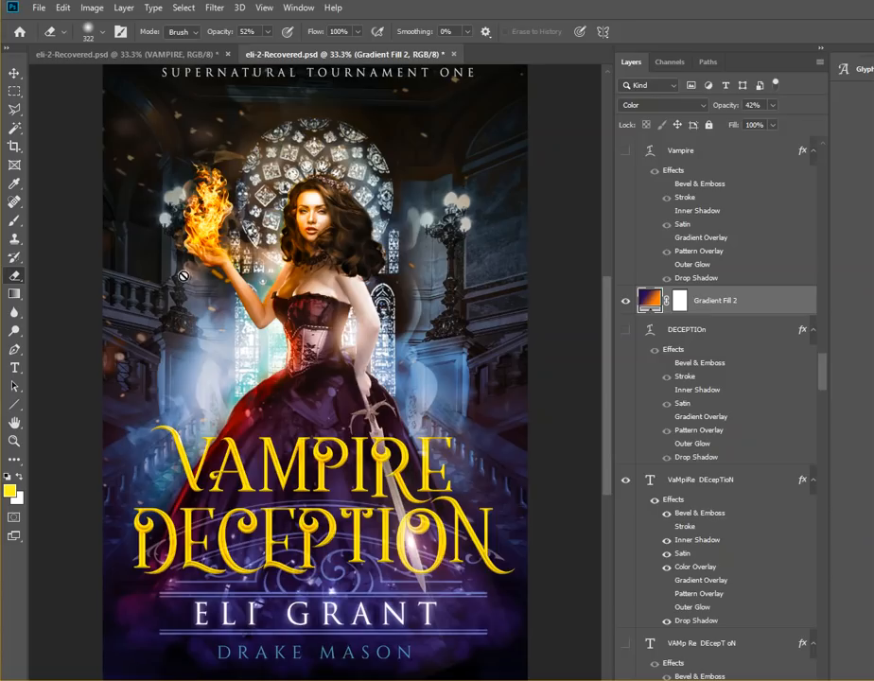
Duplicate the gradient fill layer, hide the original, and rasterize the copy
right_click(712, 303)
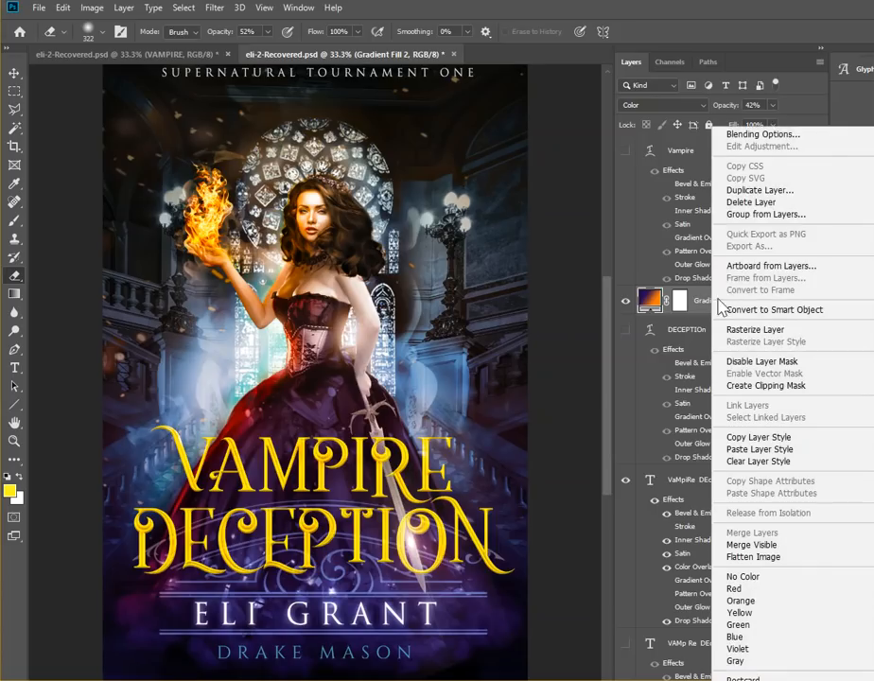
click(748, 189)
click(503, 187)
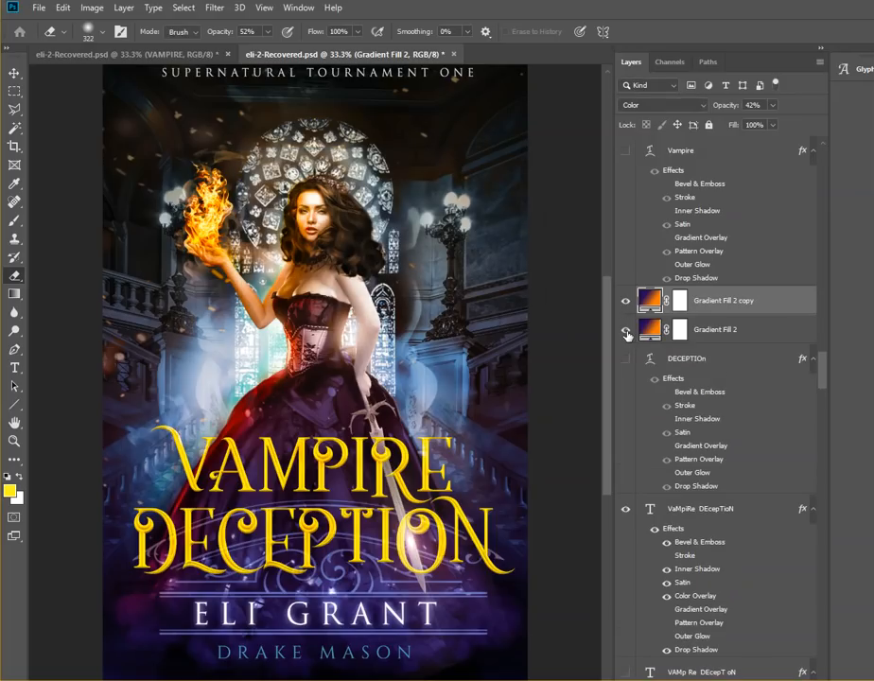
right_click(16, 276)
click(66, 278)
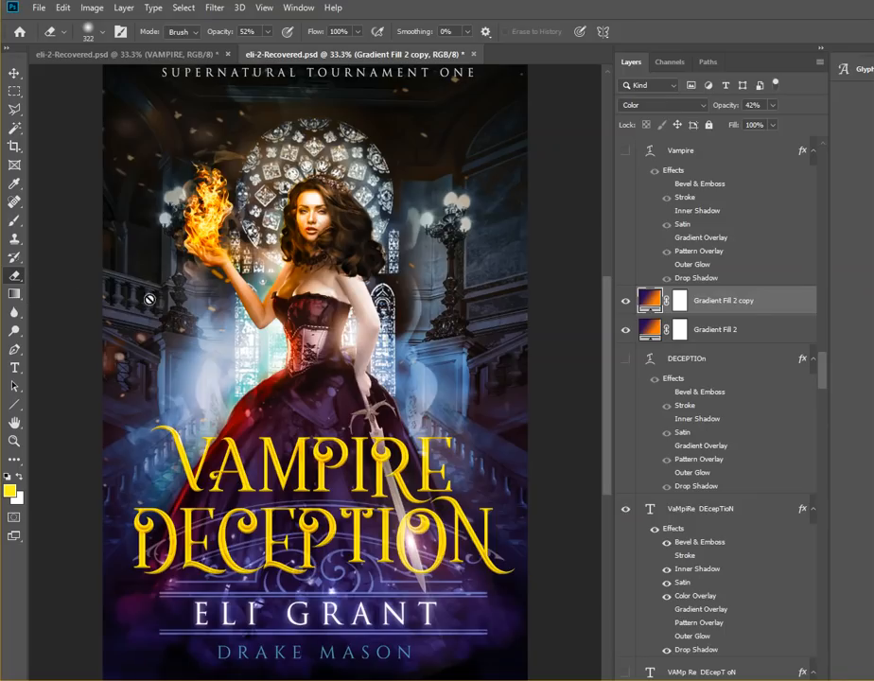
click(158, 257)
click(405, 285)
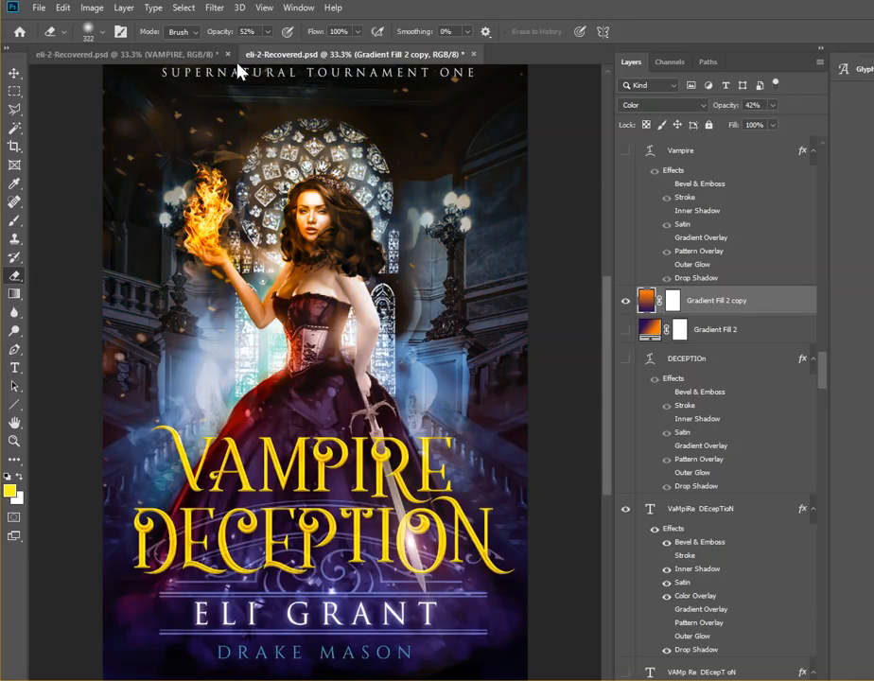
click(217, 8)
key(Escape)
click(124, 9)
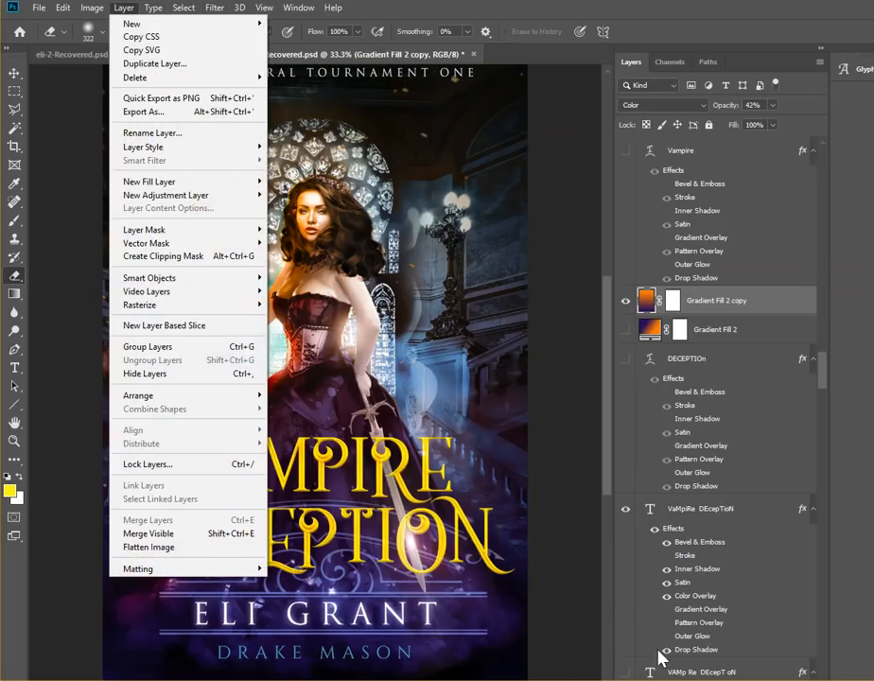
click(124, 10)
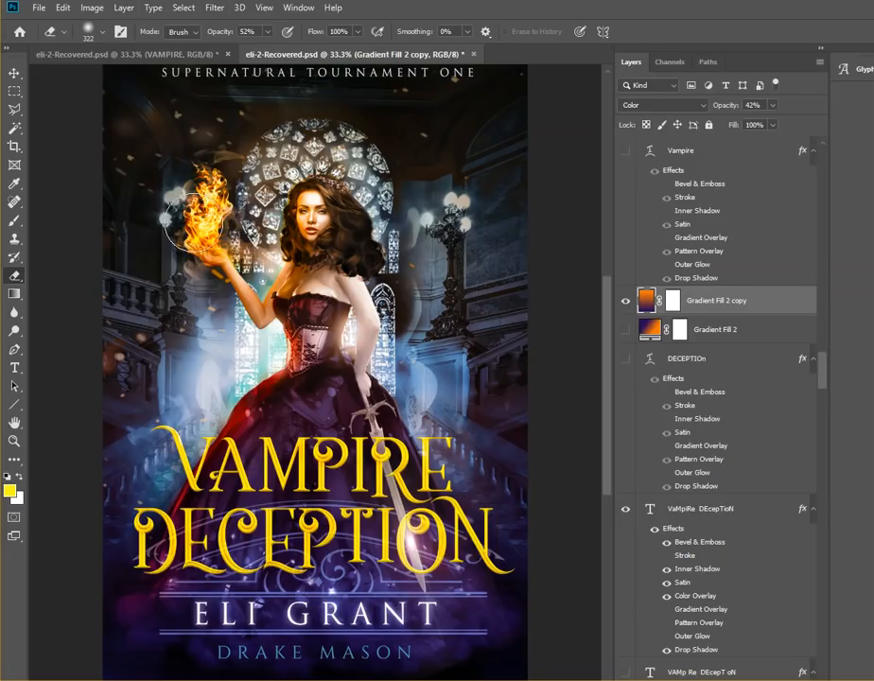
Start a Hue/Saturation adjustment on the rasterized gradient copy and try a hue shift of +137
click(93, 10)
mouse_move(63, 13)
mouse_move(92, 9)
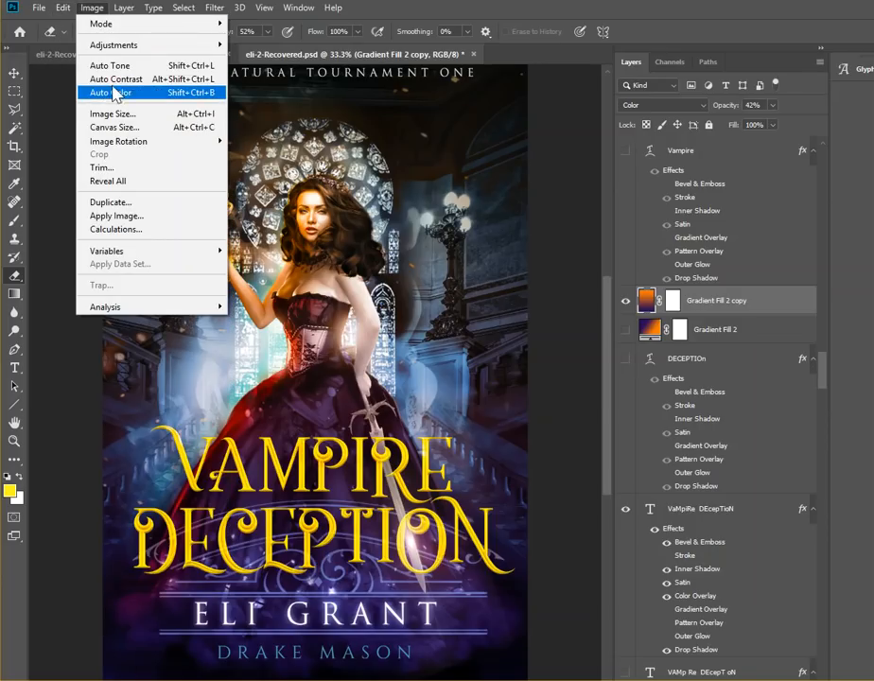
mouse_move(132, 48)
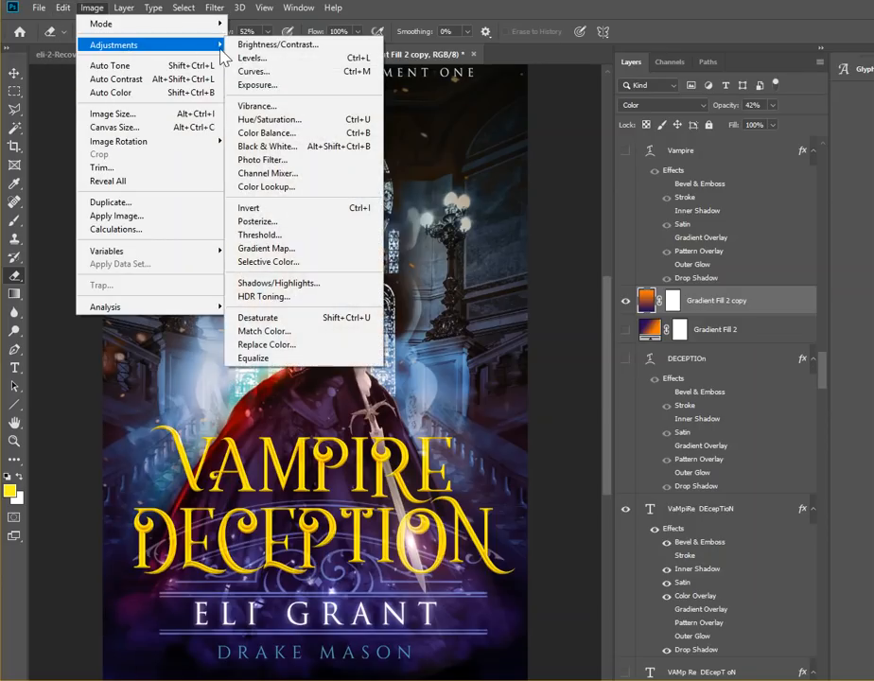
click(268, 121)
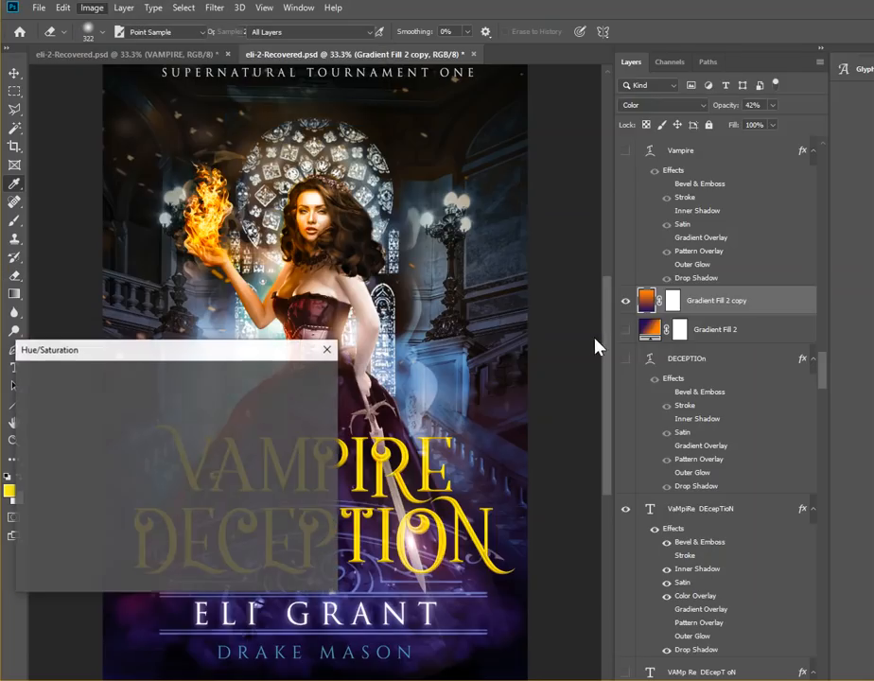
drag(246, 353, 143, 354)
click(60, 447)
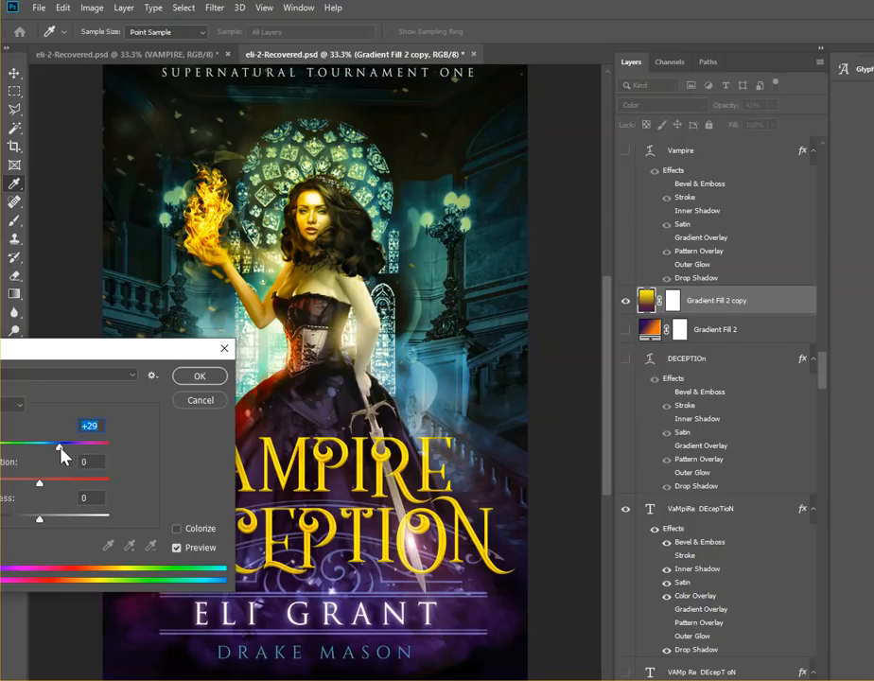
click(82, 446)
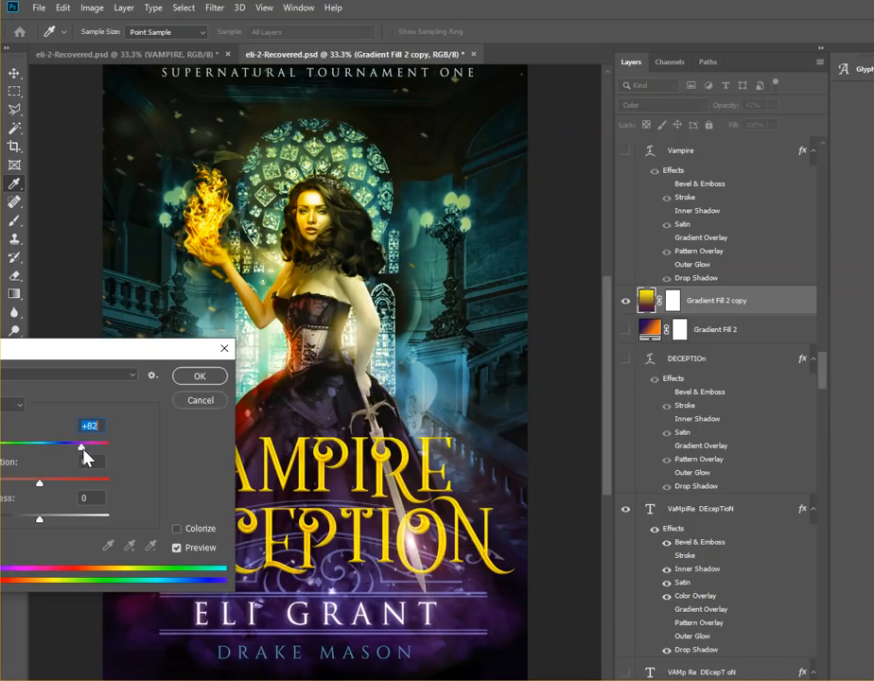
drag(83, 451, 98, 452)
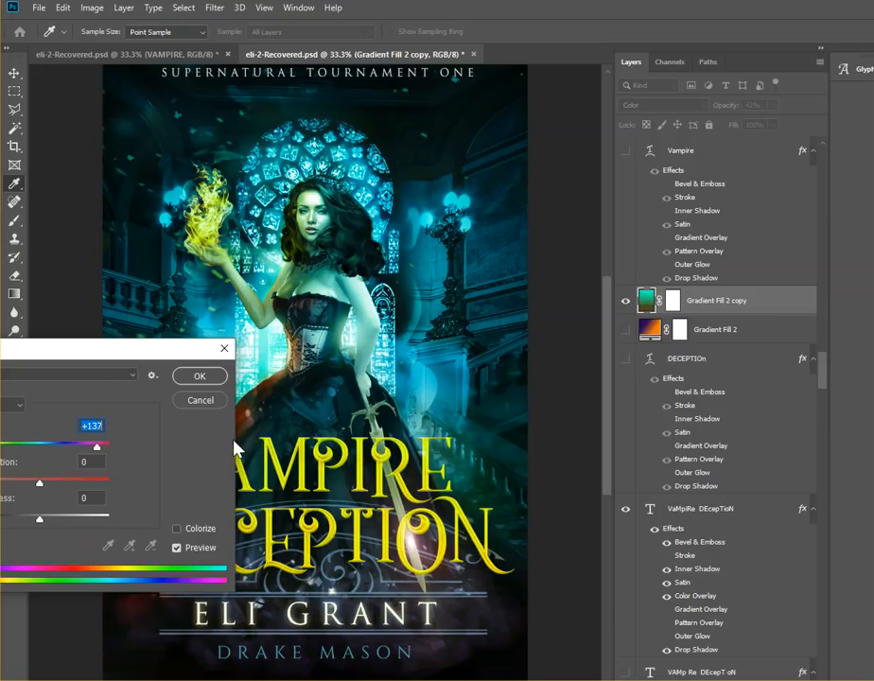
Move the Hue/Saturation dialog clear of the cover and shift the gradient copy's hue to -95
mouse_move(136, 356)
mouse_down()
mouse_move(24, 381)
mouse_move(108, 390)
mouse_move(144, 377)
mouse_up()
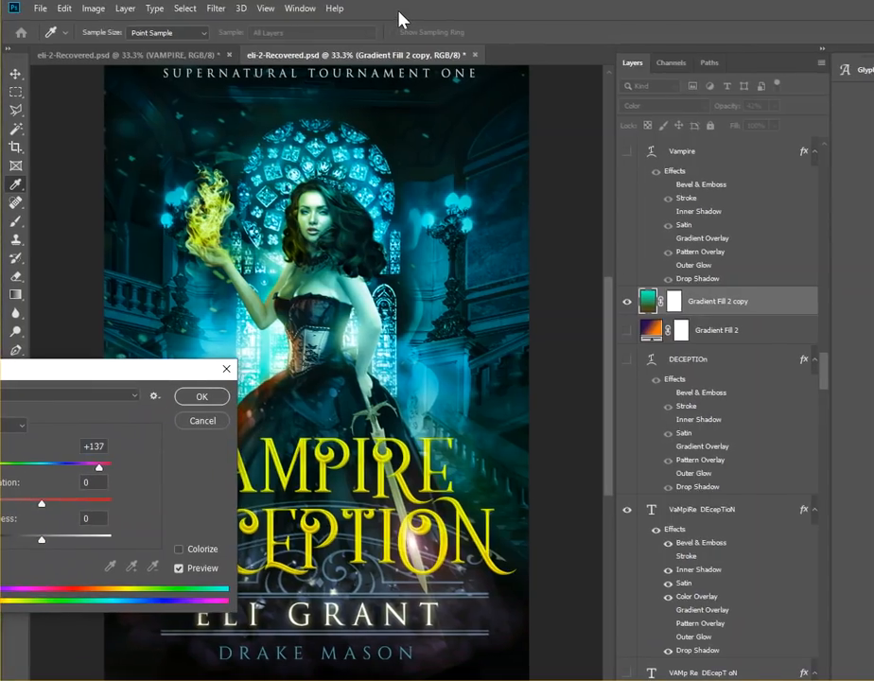
drag(124, 379, 162, 319)
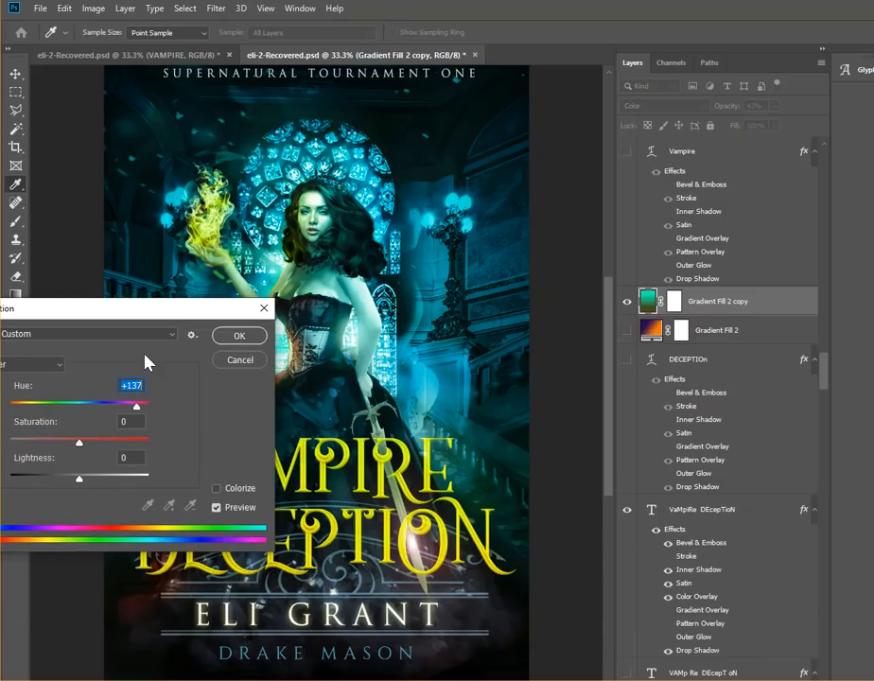
drag(47, 317, 656, 438)
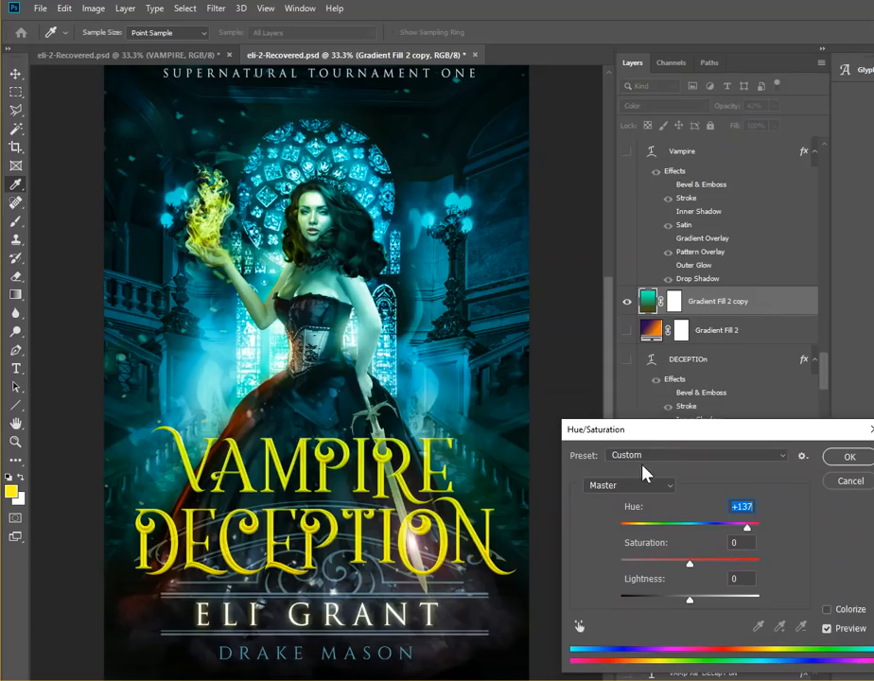
drag(740, 527, 705, 528)
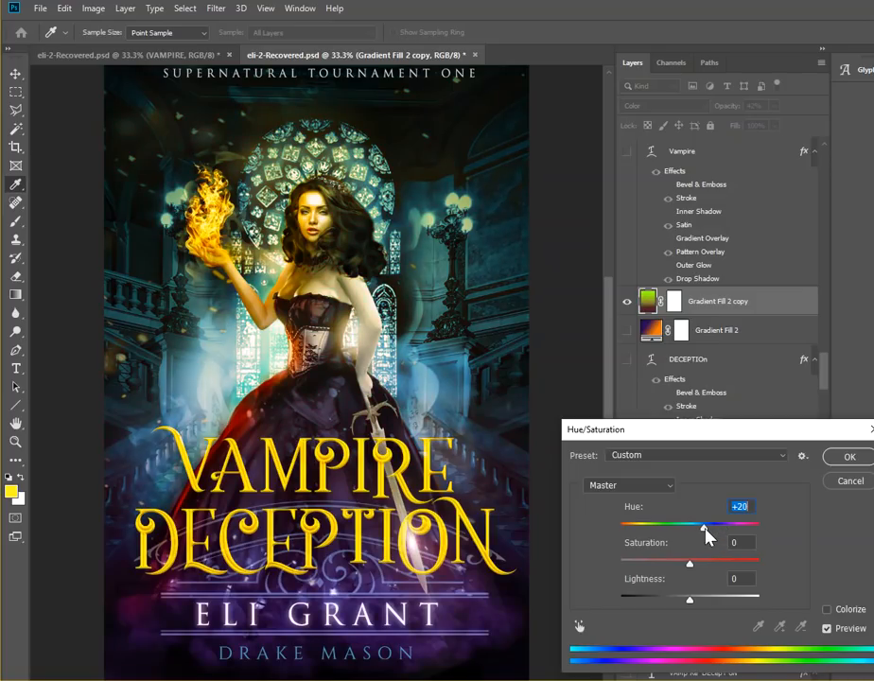
drag(680, 532, 679, 532)
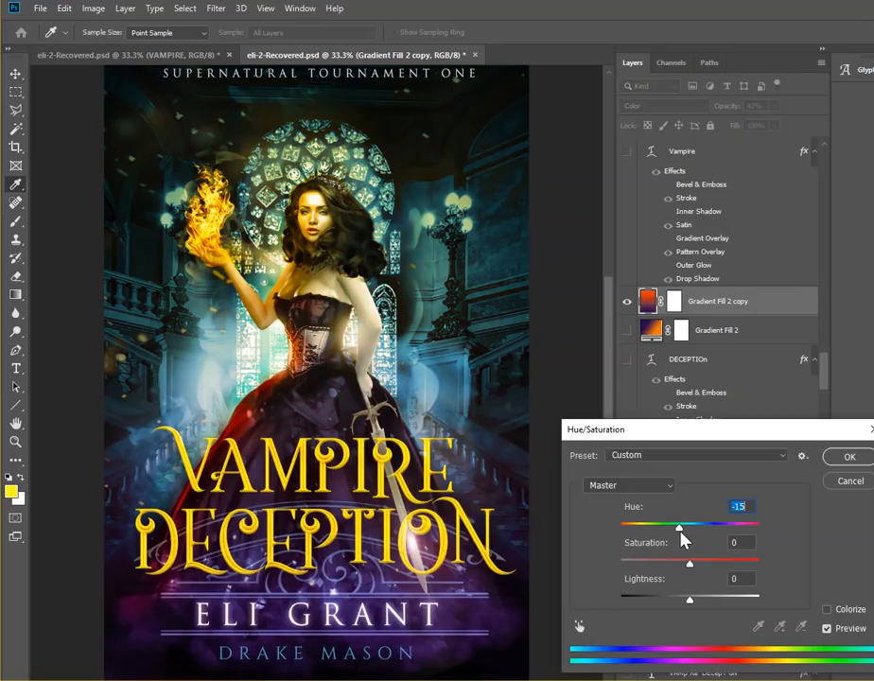
drag(680, 531, 656, 533)
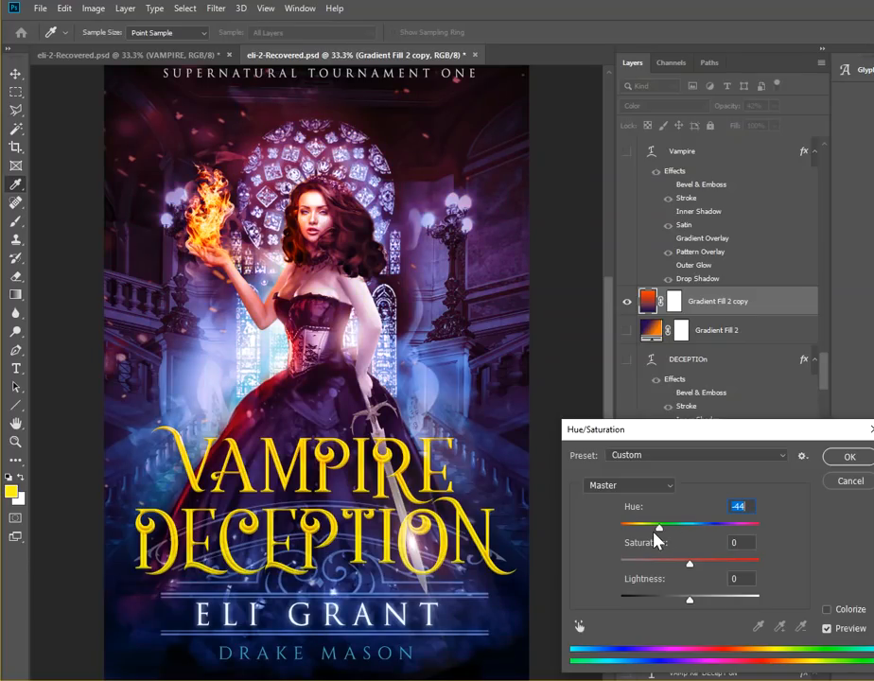
drag(656, 530, 645, 527)
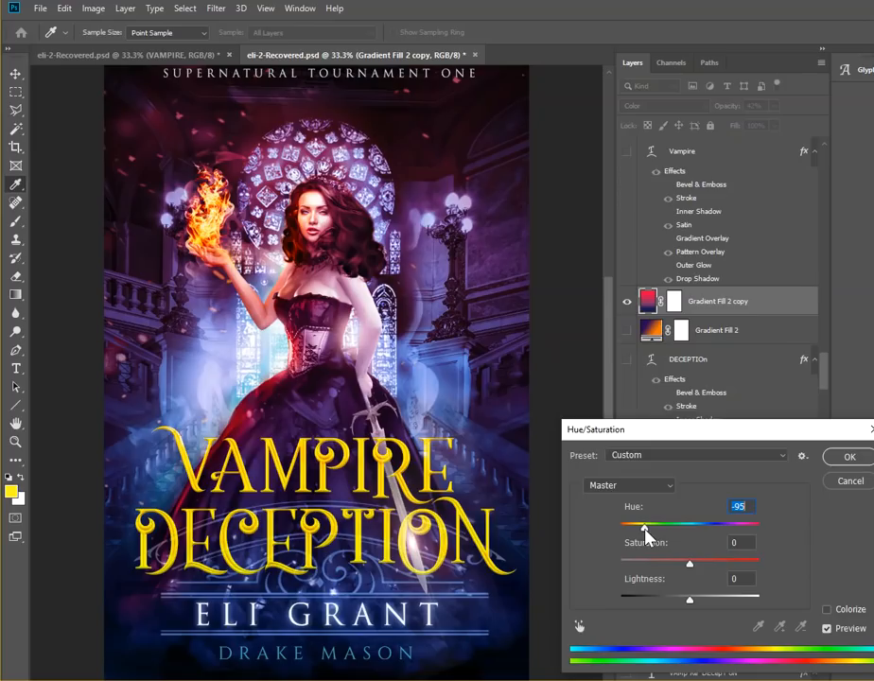